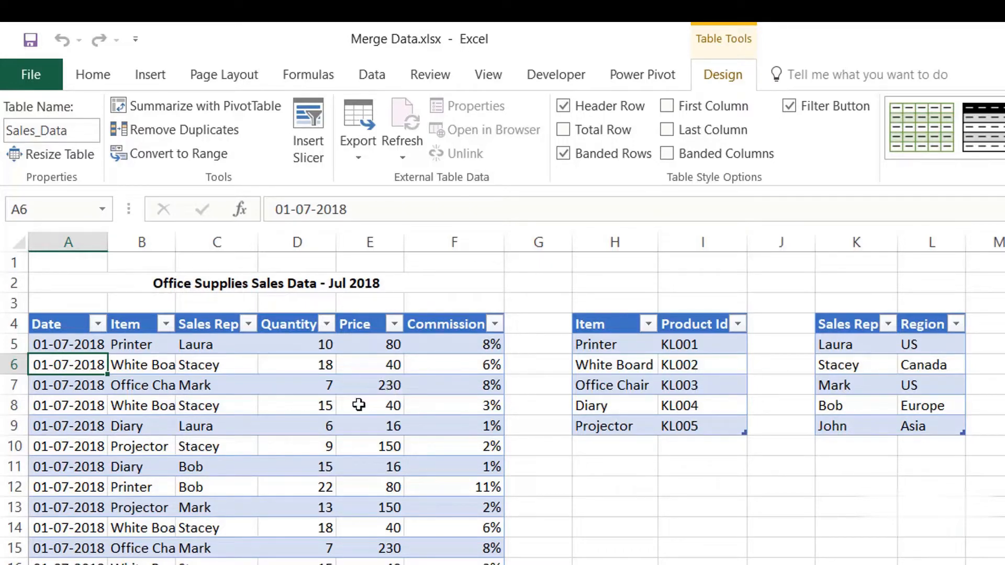
Load the Sales_Data table into the Query Editor from its worksheet range
left_click(160, 365)
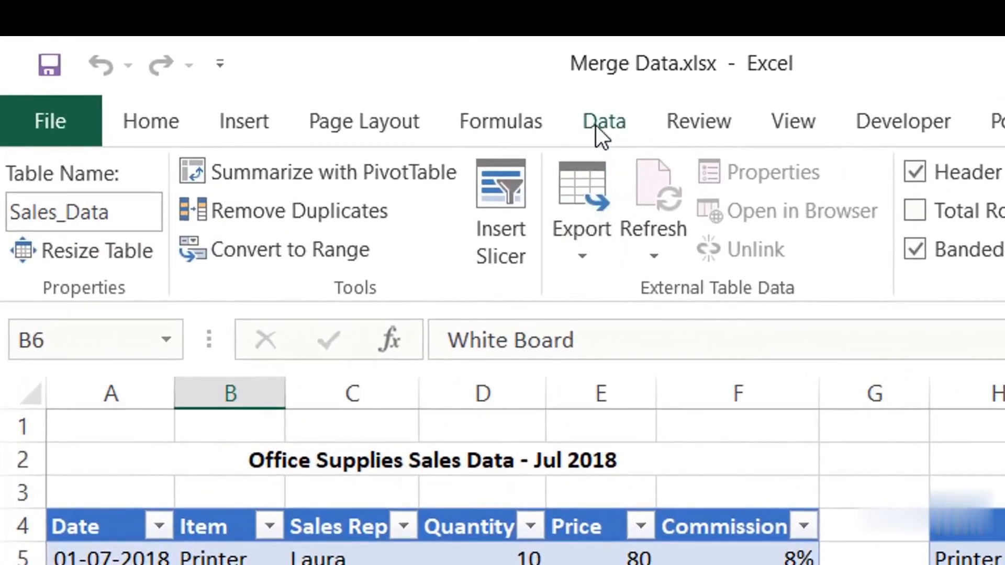
left_click(373, 77)
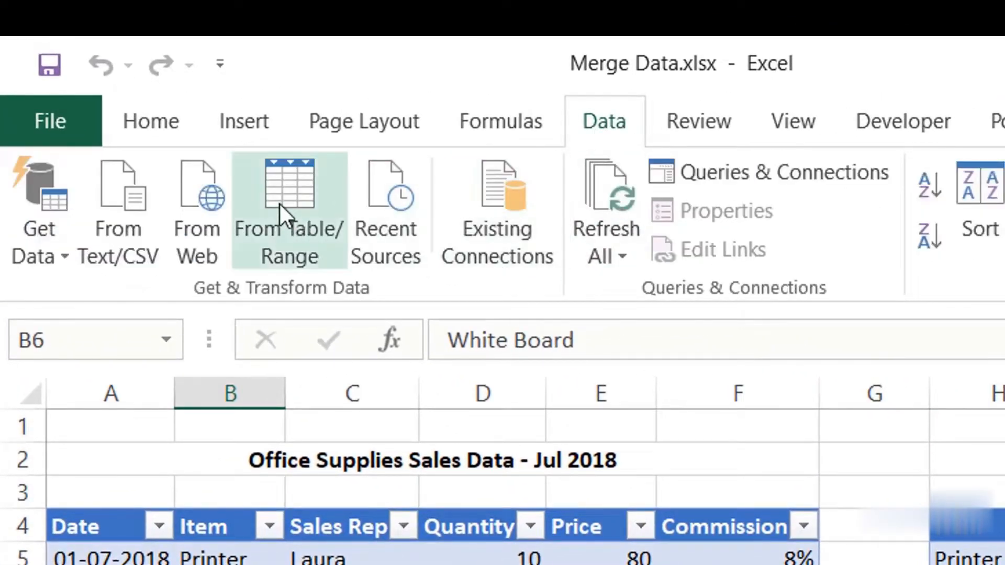
left_click(278, 203)
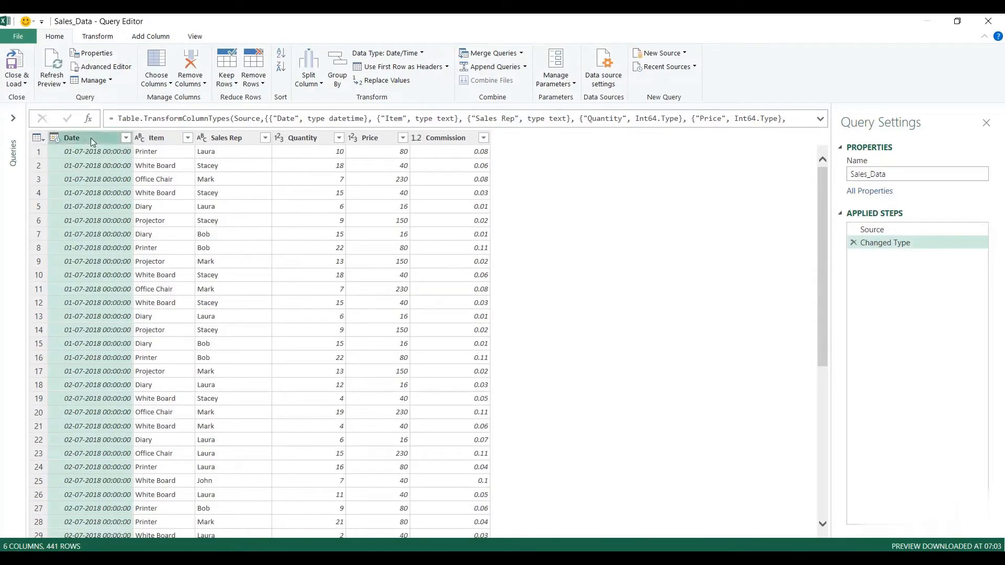
Change the Date column's data type to Date within the existing Changed Type step
left_click(98, 38)
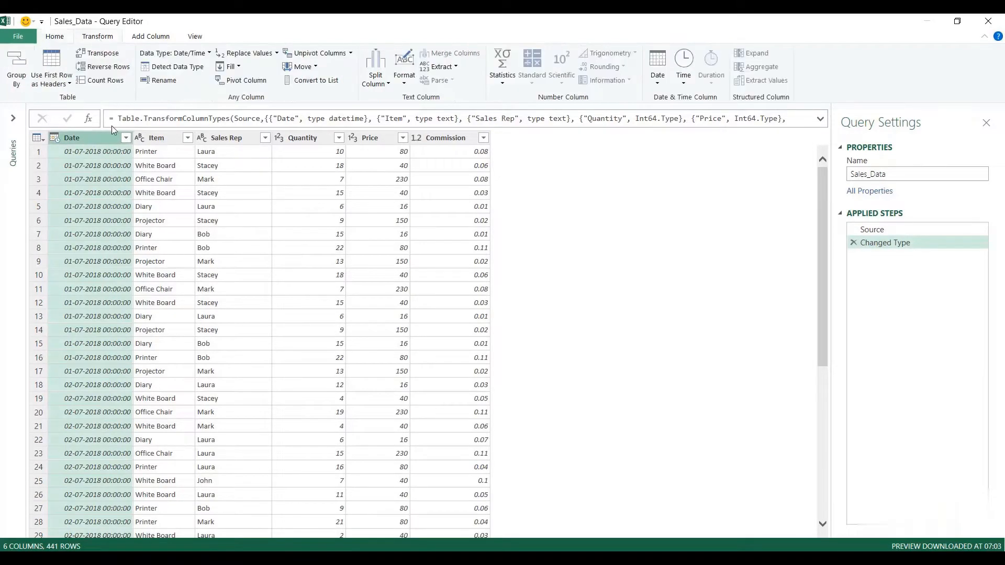
left_click(201, 56)
left_click(189, 138)
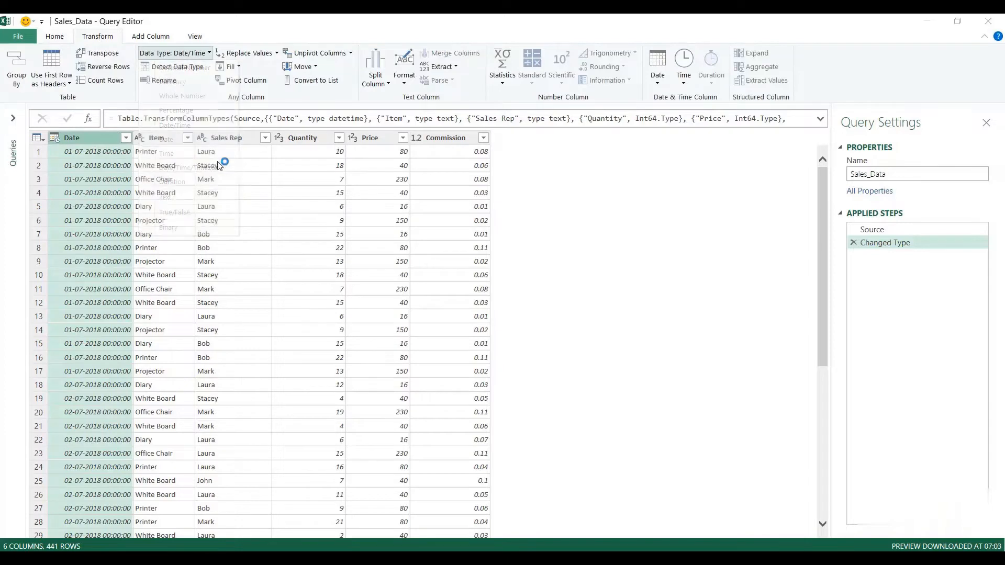
left_click(479, 323)
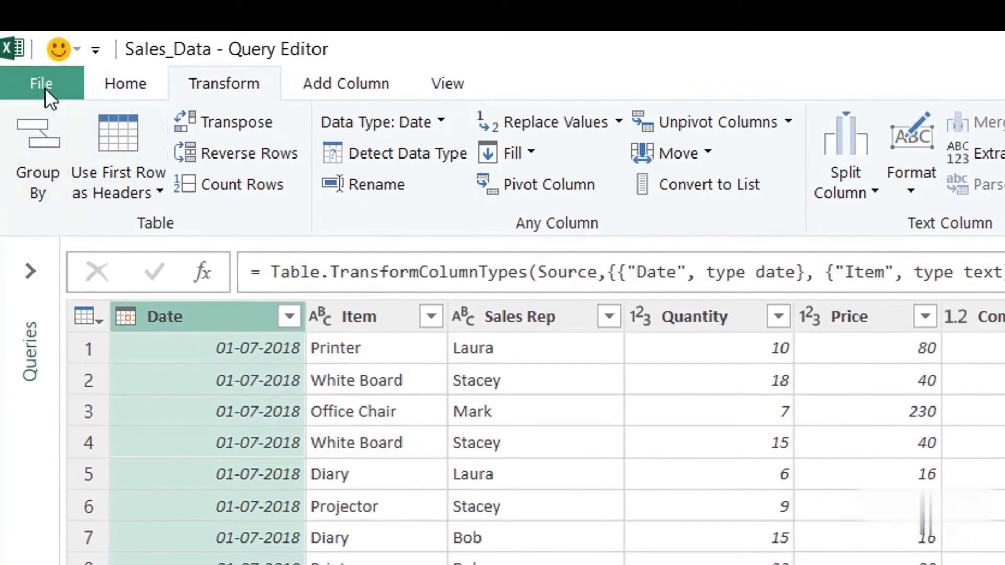
Close the Query Editor and load the Sales_Data query with Only Create Connection
left_click(45, 87)
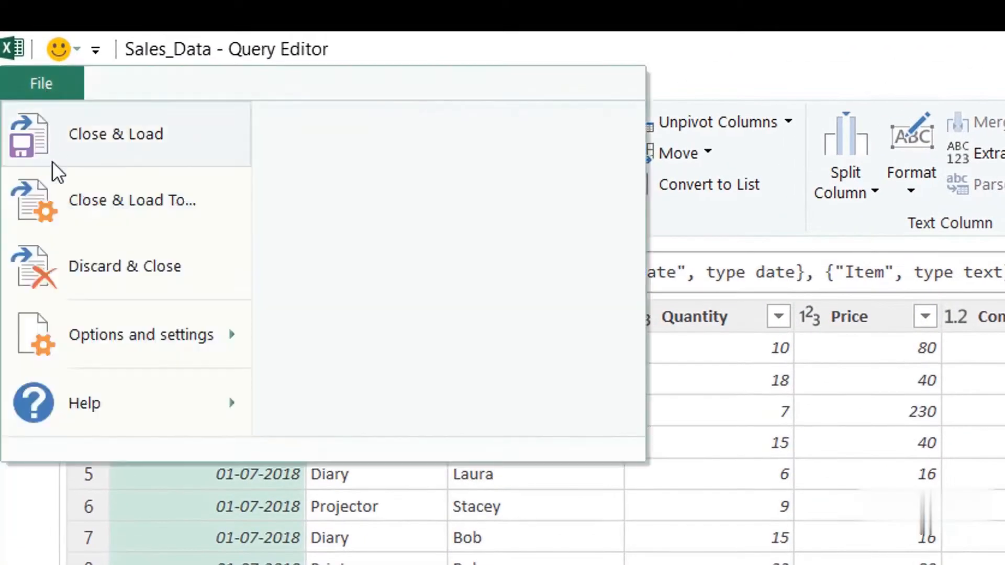
left_click(110, 210)
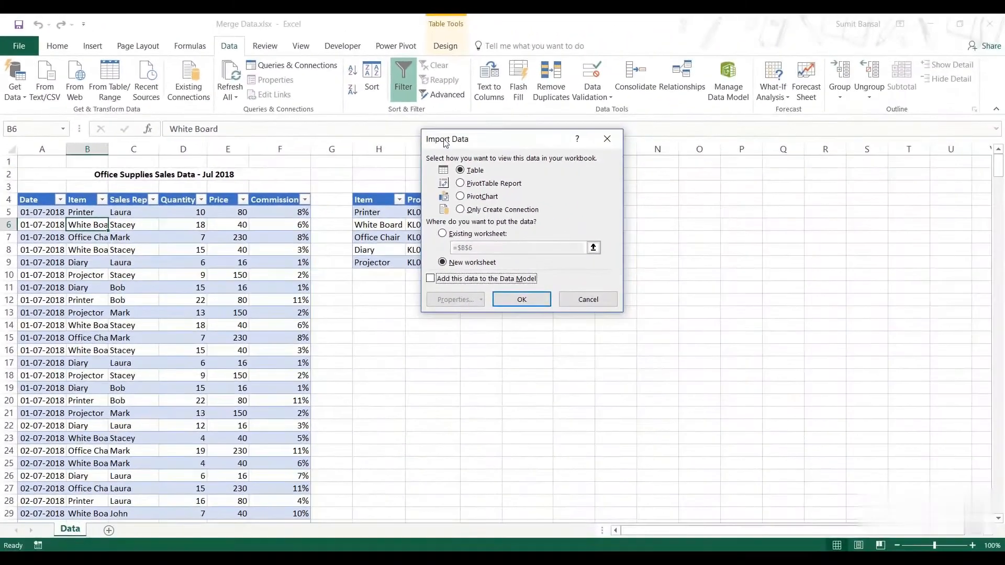
left_click(487, 210)
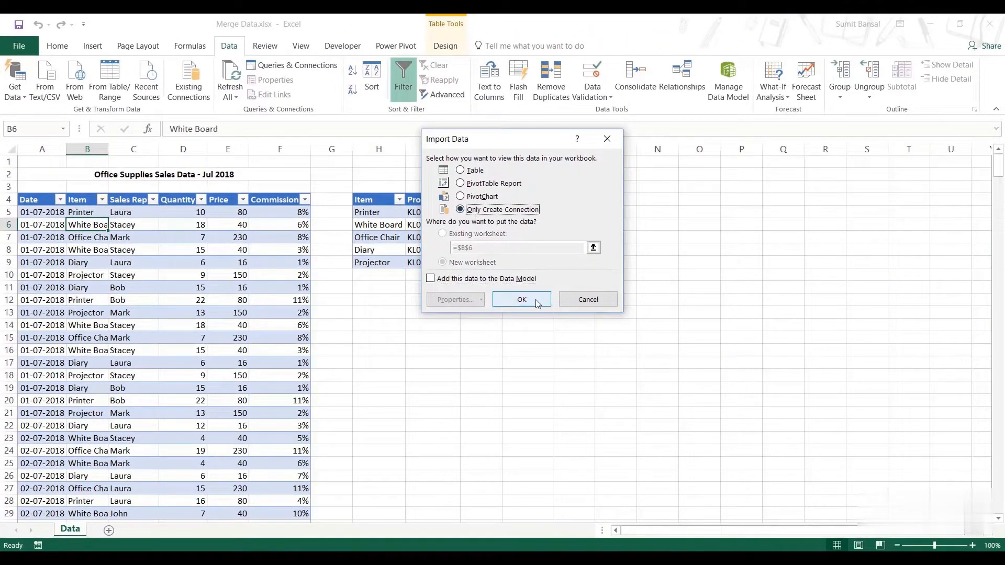
left_click(522, 299)
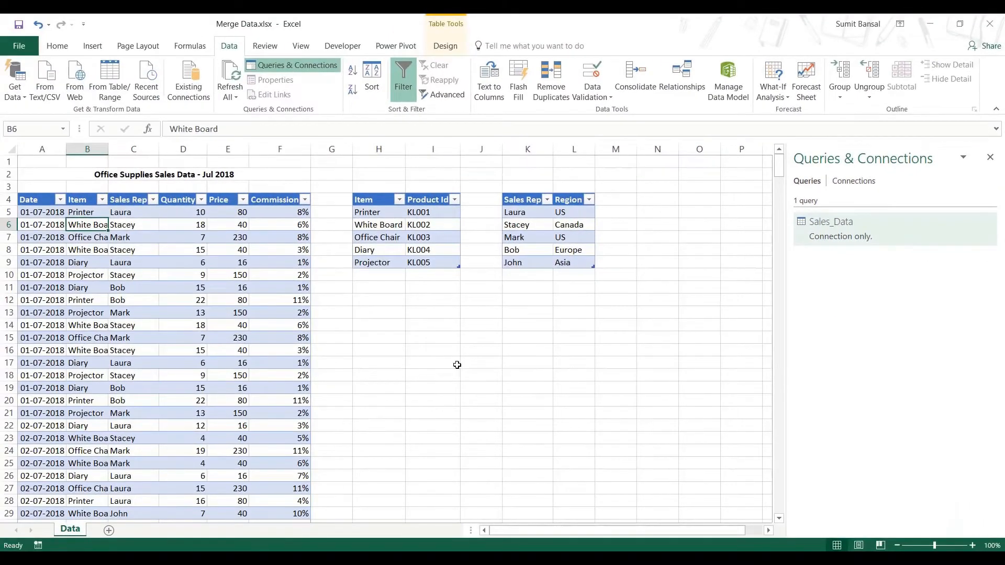
mouse_move(867, 242)
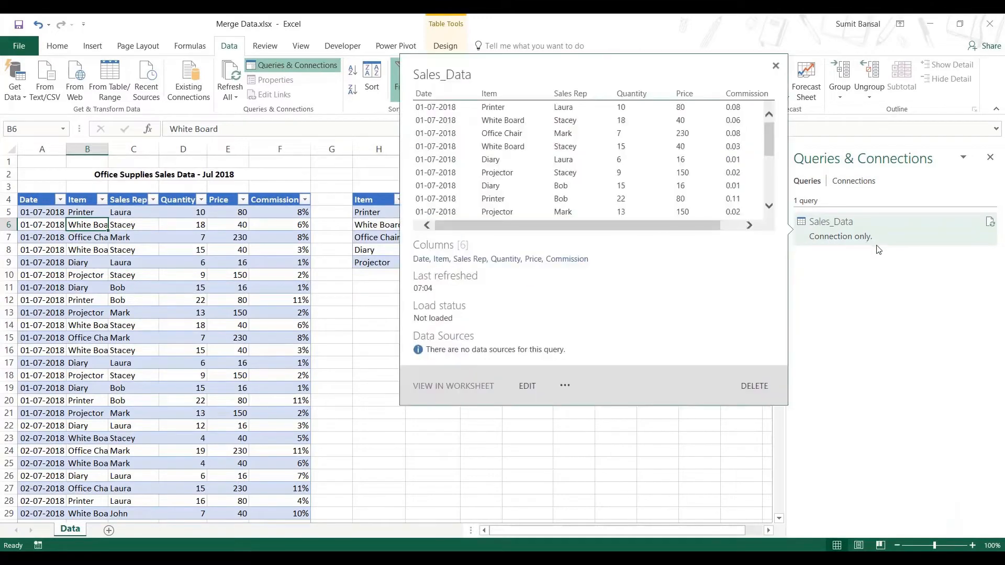
Load the Pdt_Id table with items and product IDs into the Query Editor
left_click(131, 237)
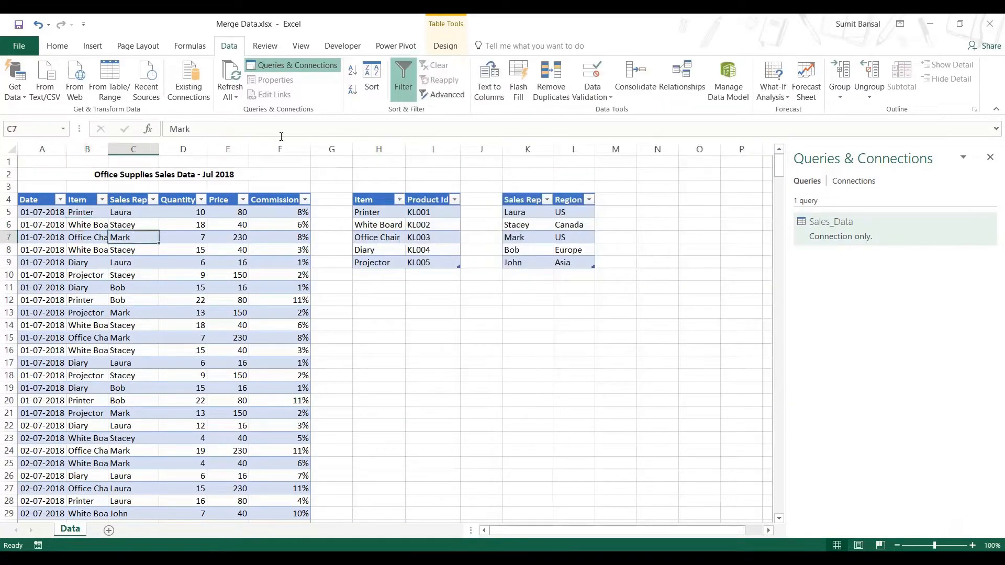
left_click(446, 46)
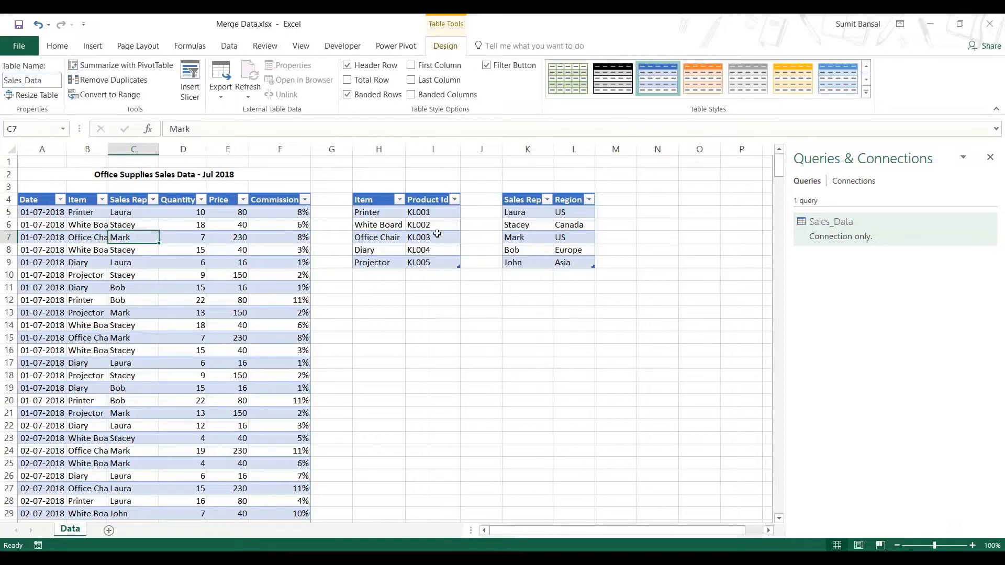
left_click(387, 226)
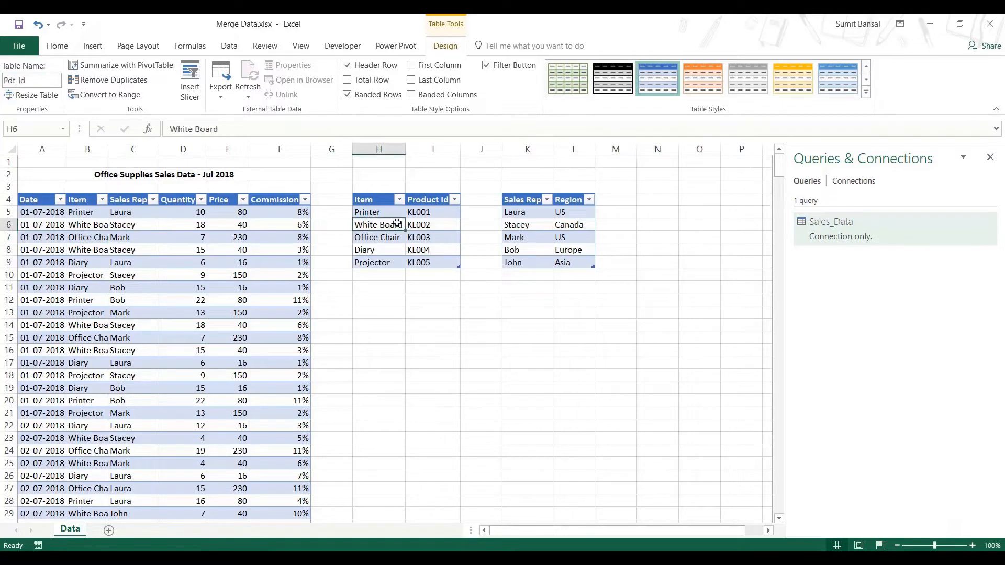
left_click(229, 46)
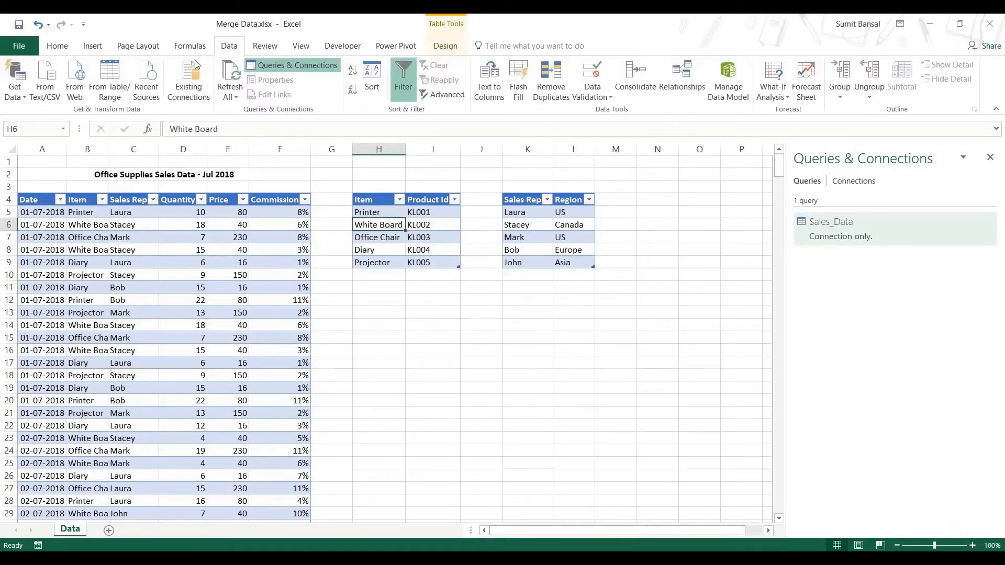
left_click(108, 79)
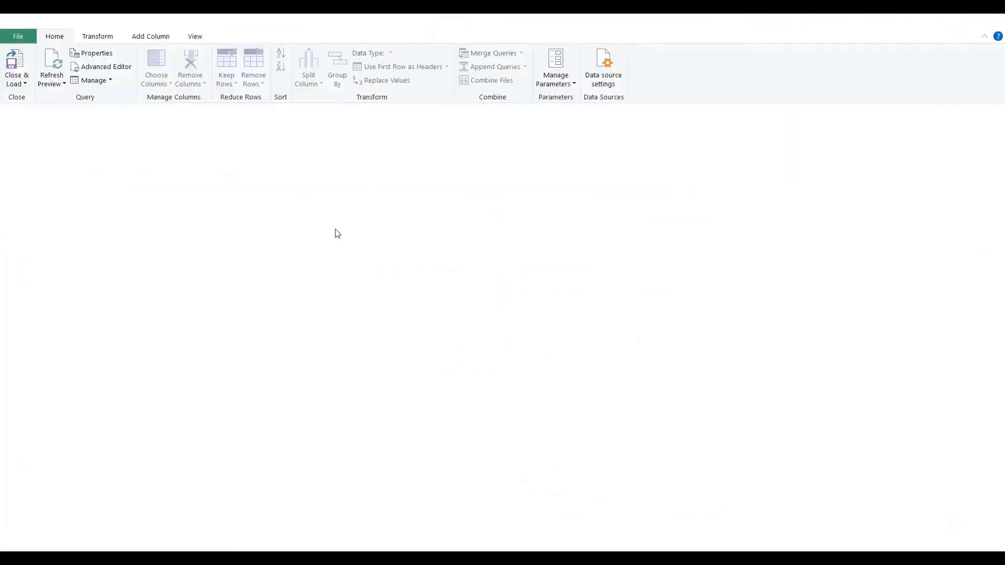
Close the Query Editor and load the Pdt_Id query with Only Create Connection
left_click(17, 36)
left_click(49, 84)
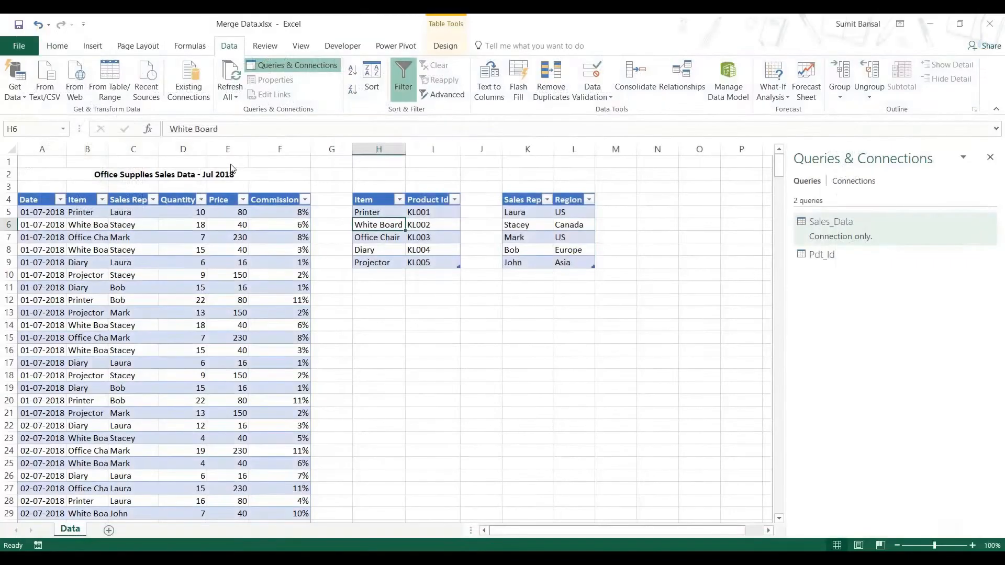
left_click(477, 210)
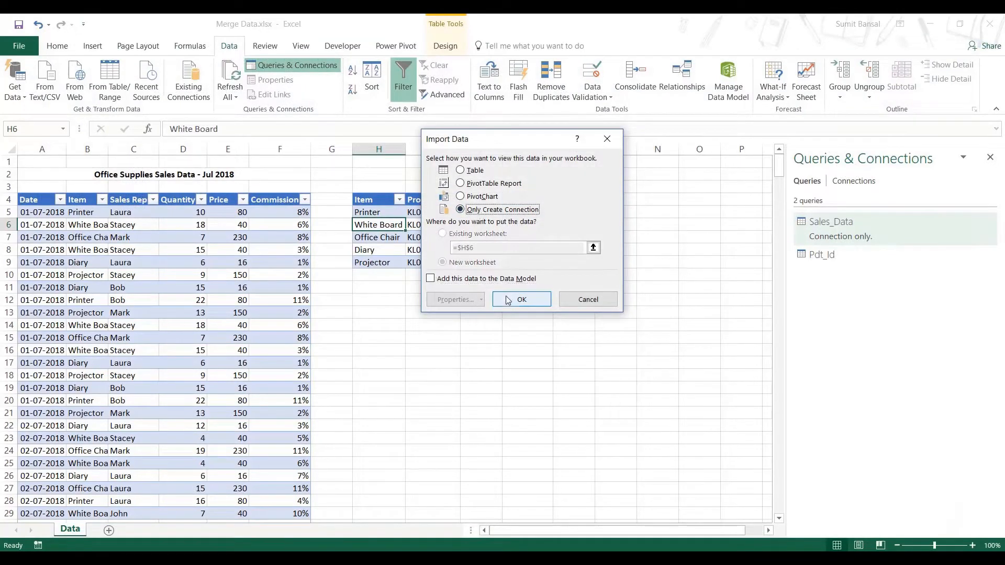
left_click(522, 299)
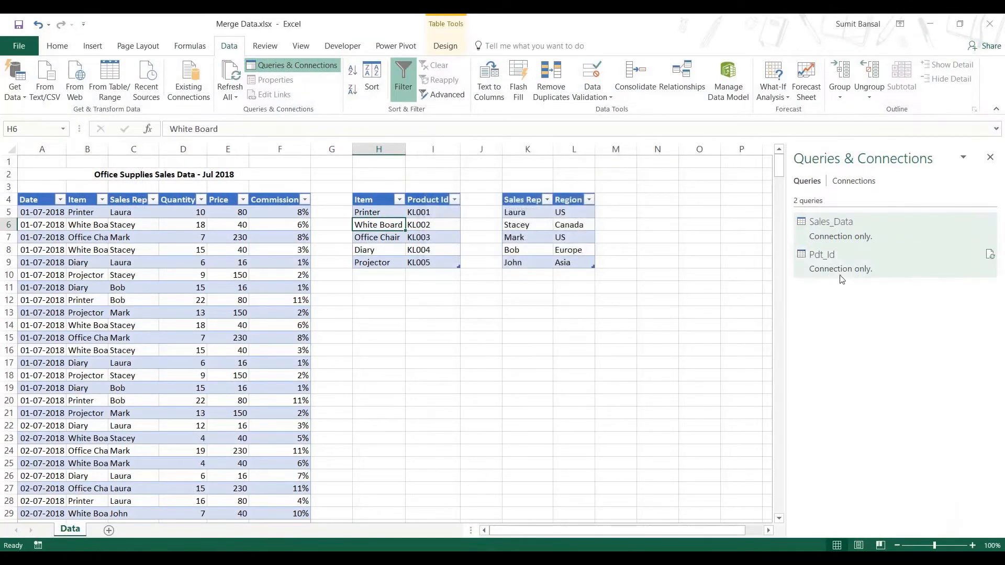
mouse_move(836, 274)
Bring the Region table of sales reps into the Query Editor and load it with Only Create Connection
left_click(520, 224)
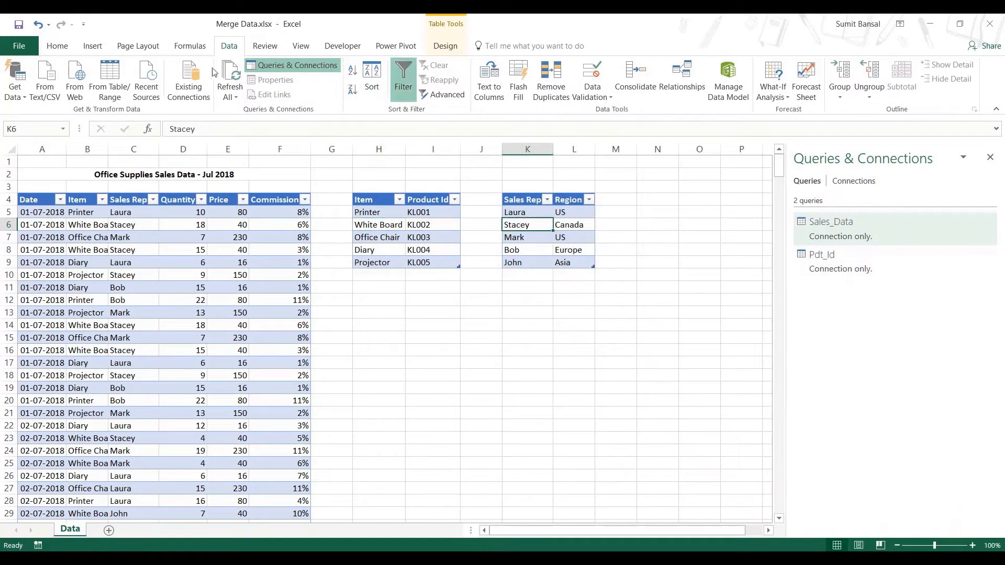
left_click(110, 84)
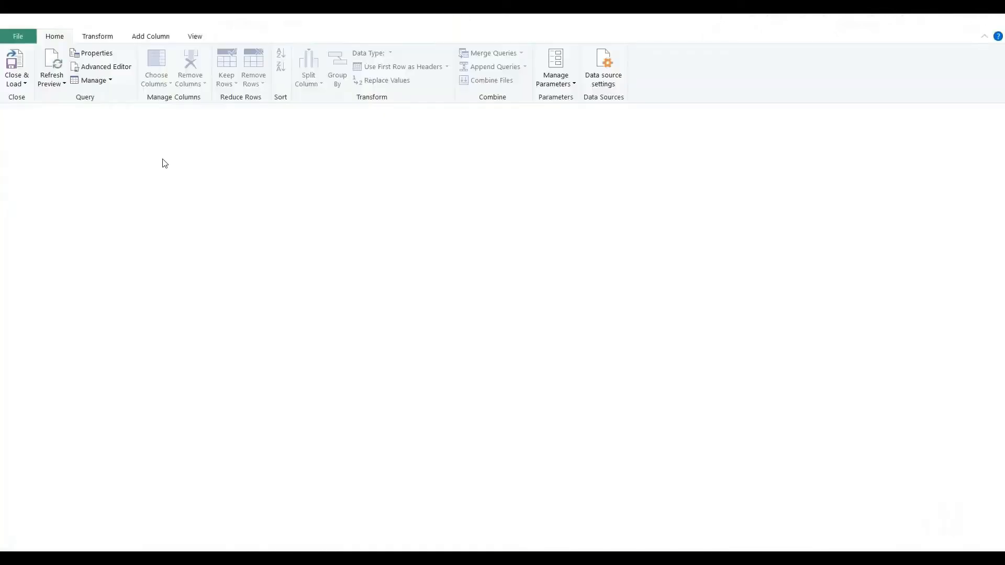
left_click(18, 36)
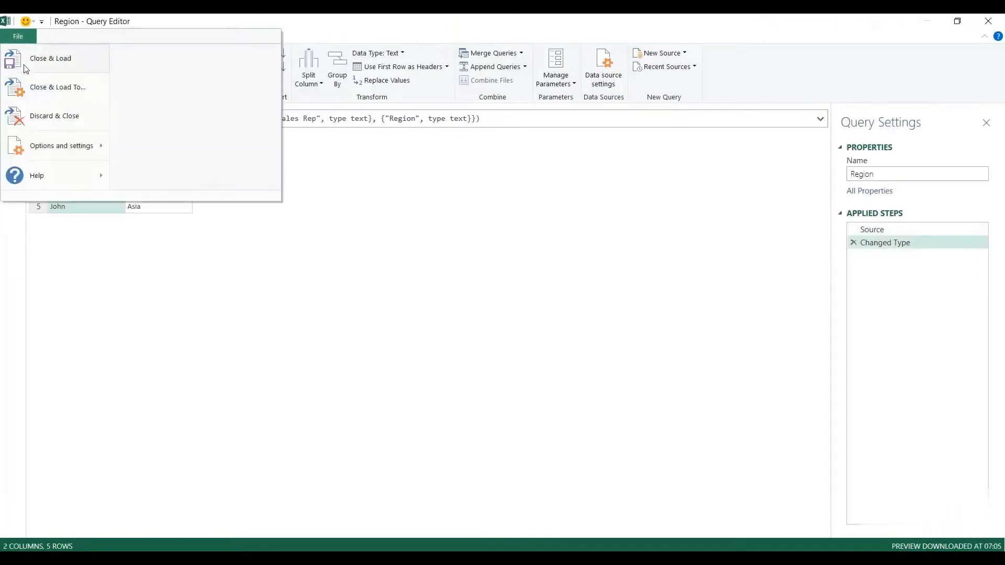
left_click(52, 85)
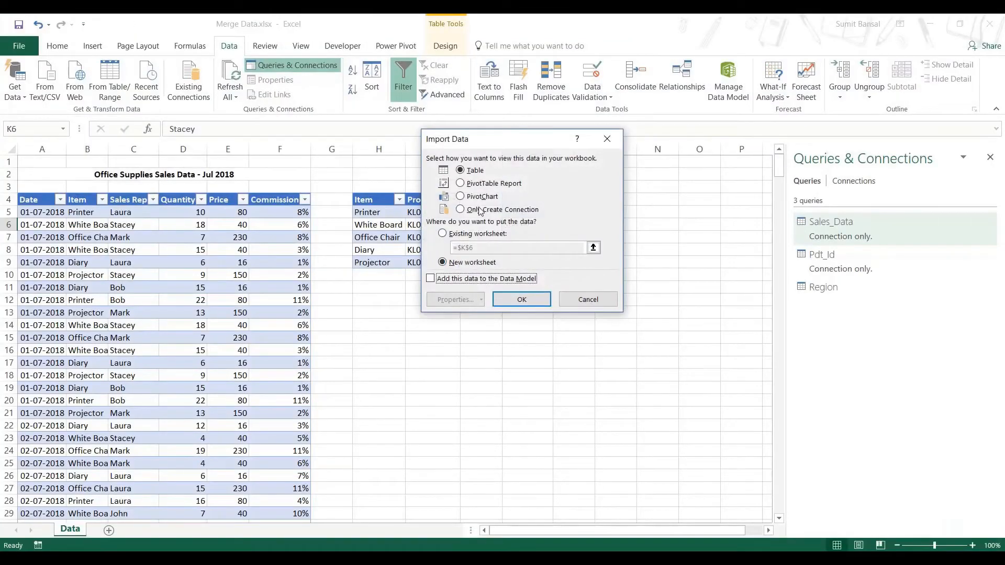
left_click(481, 210)
left_click(518, 297)
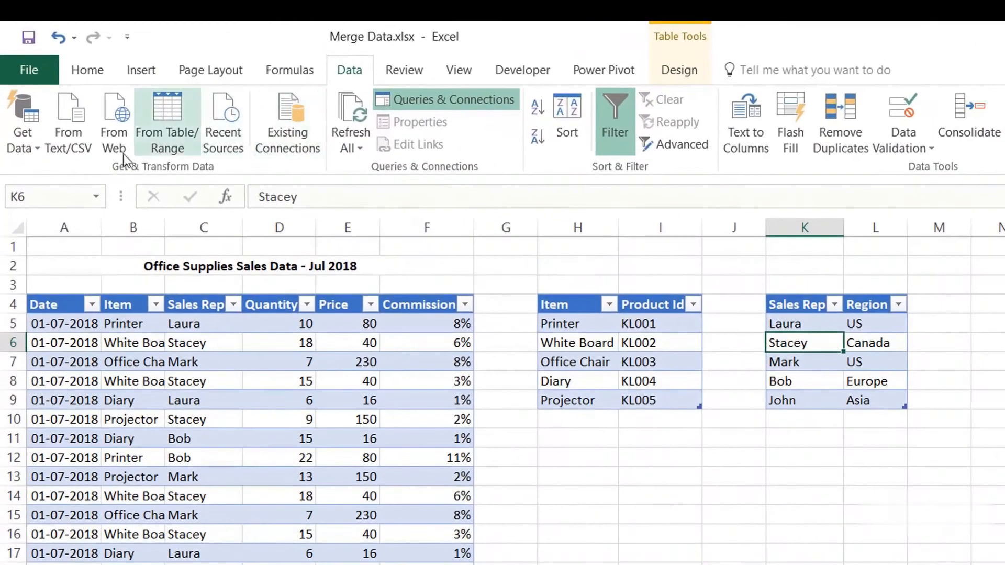
left_click(22, 140)
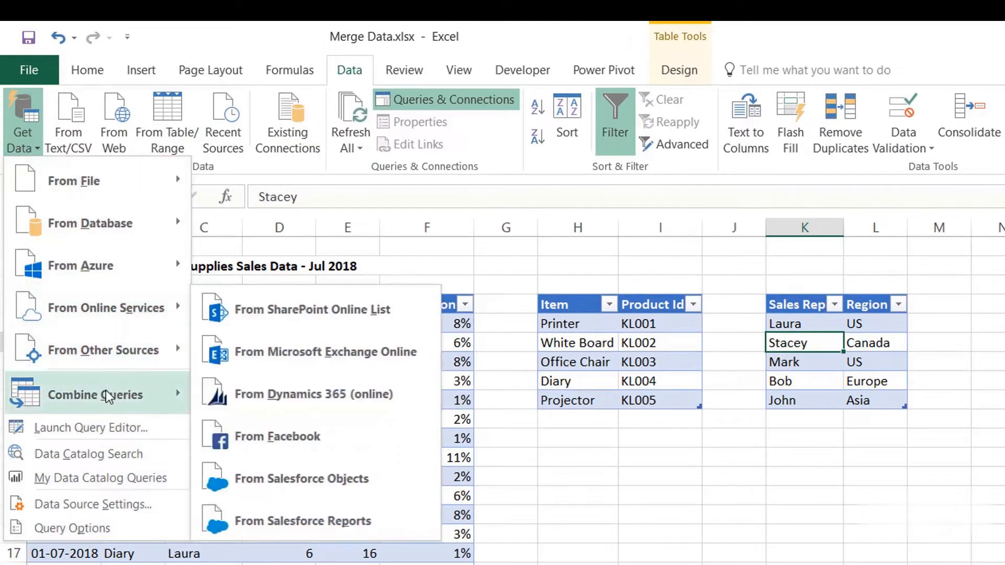
mouse_move(108, 397)
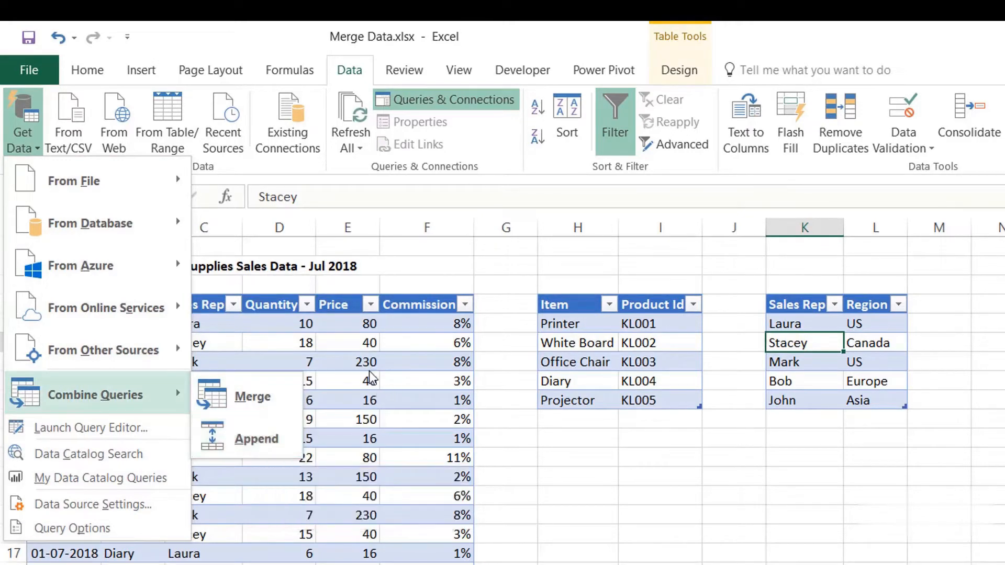
left_click(395, 378)
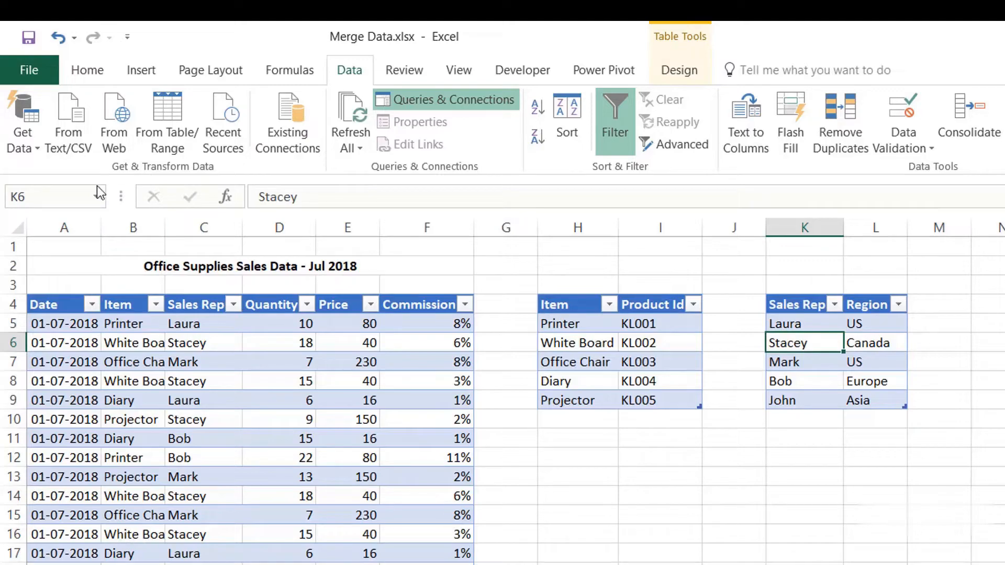
Start a Merge of queries with Sales_Data as the first table and Pdt_Id as the second
left_click(34, 149)
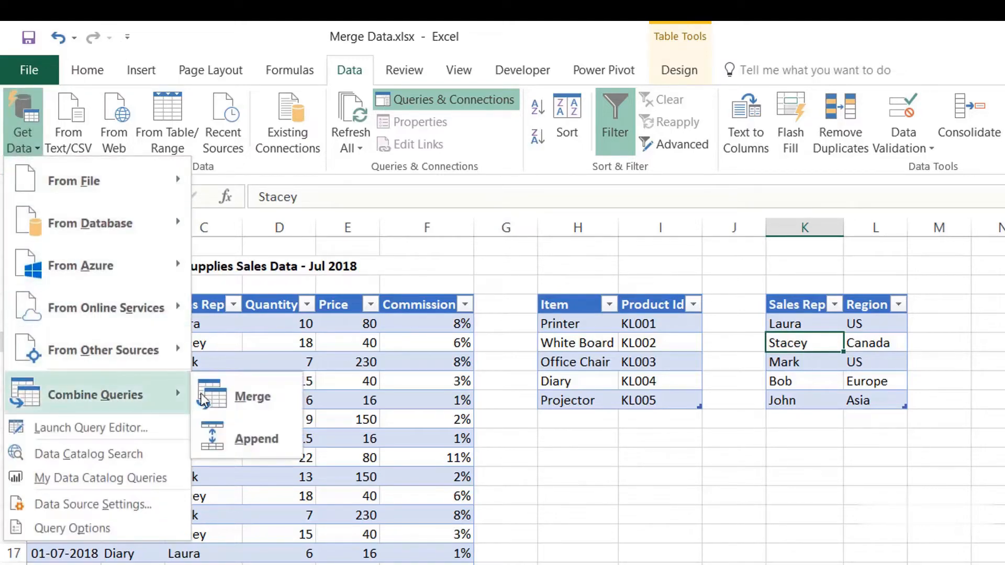
left_click(240, 397)
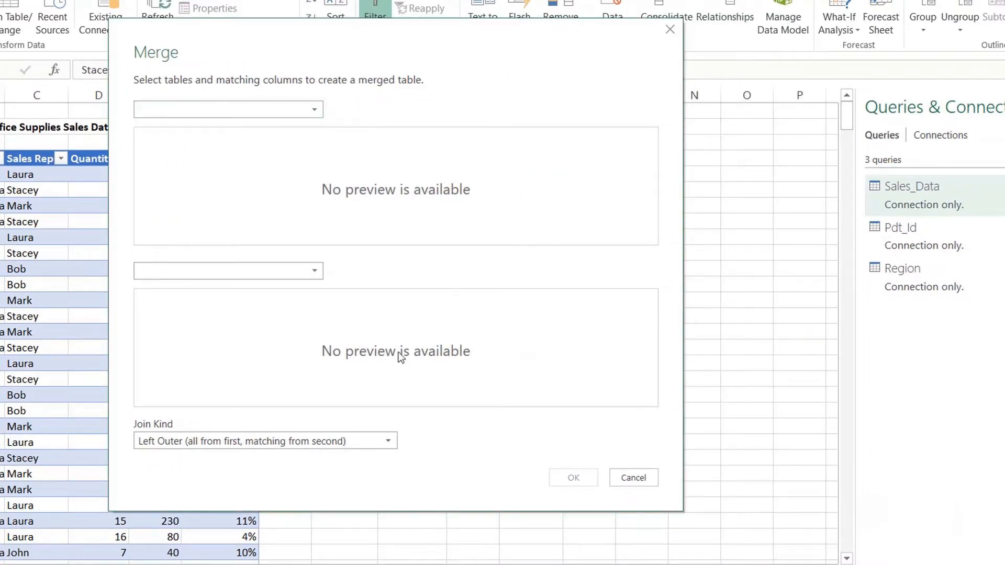
left_click(314, 114)
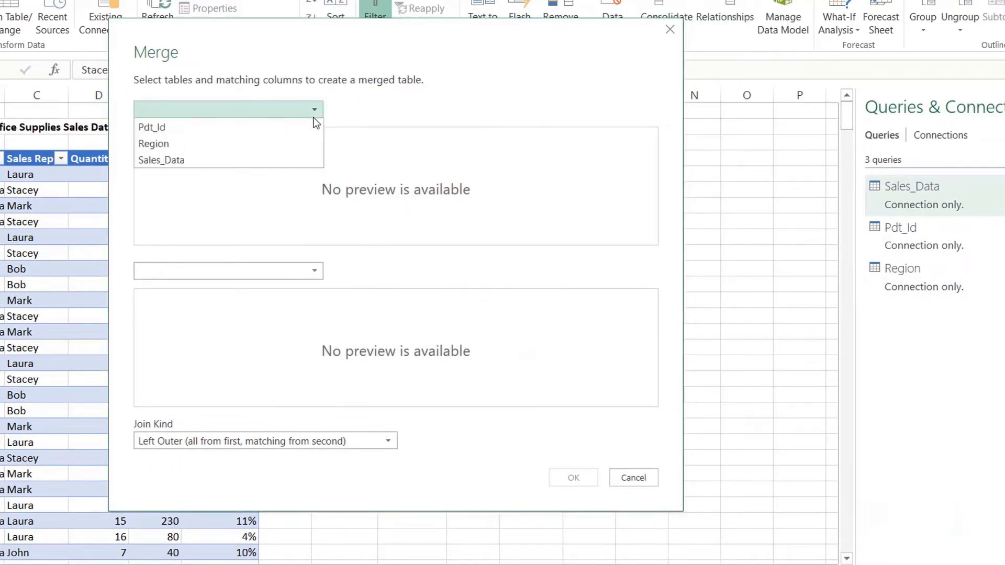
left_click(273, 160)
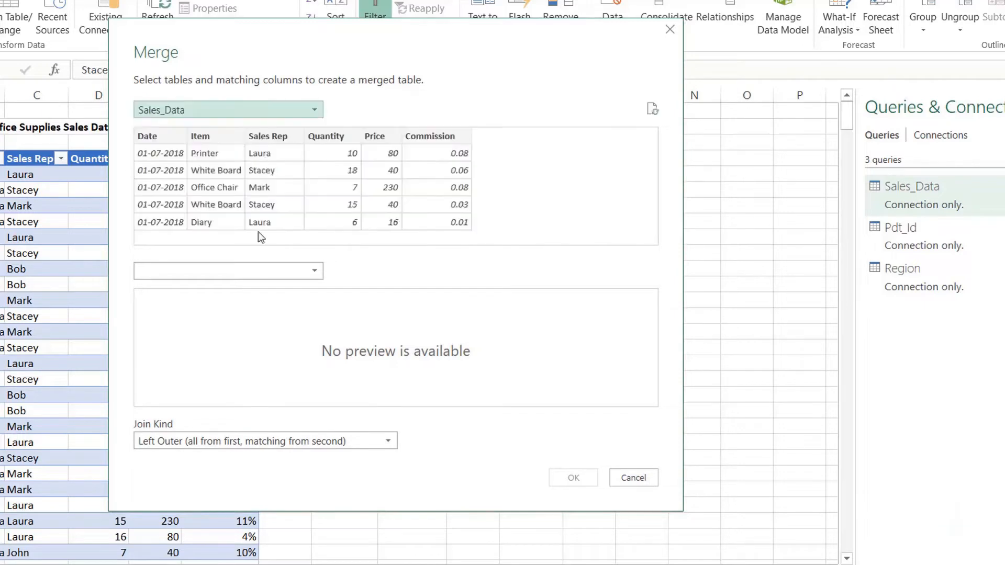
left_click(258, 270)
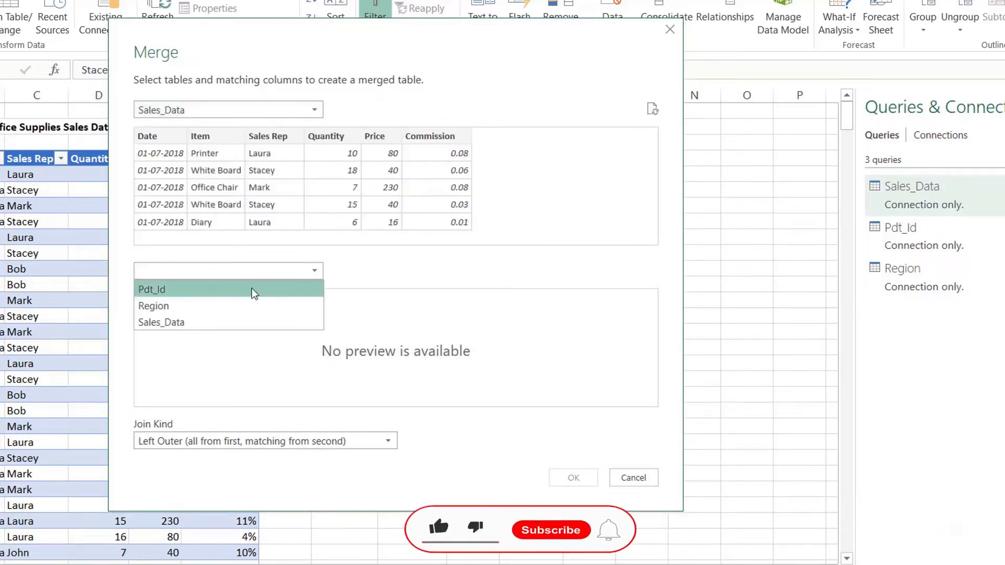
left_click(251, 288)
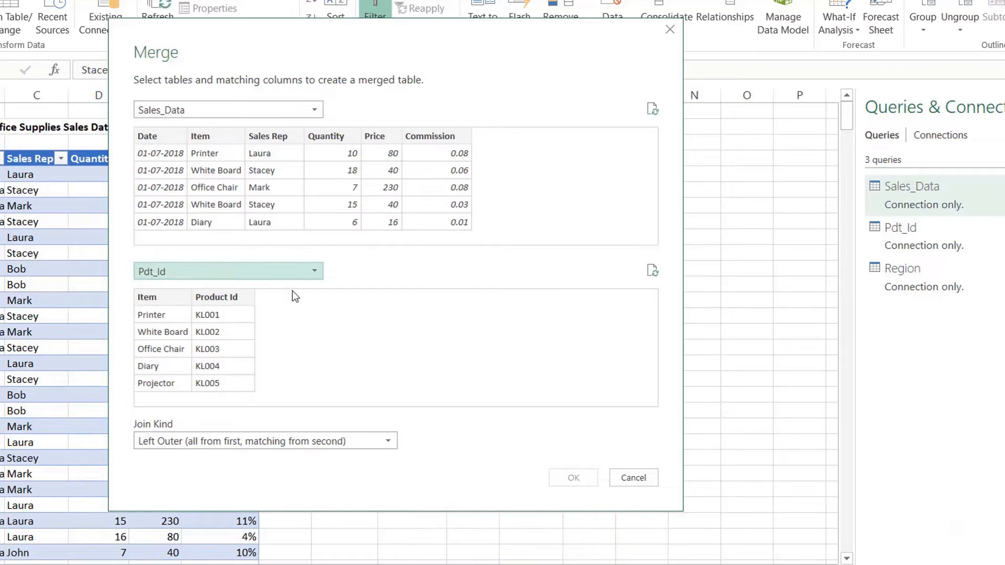
left_click_drag(219, 60, 641, 83)
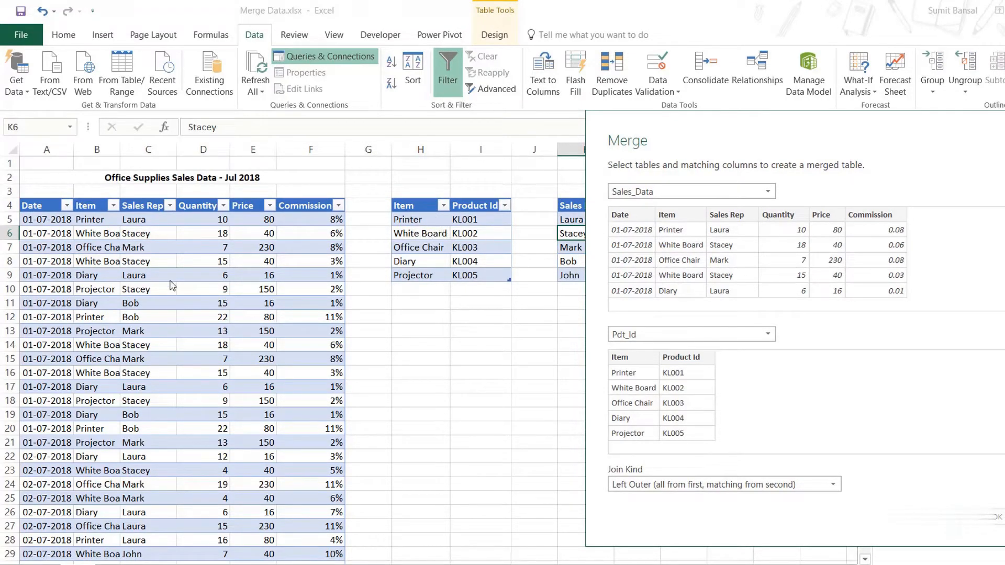
left_click_drag(717, 131, 457, 101)
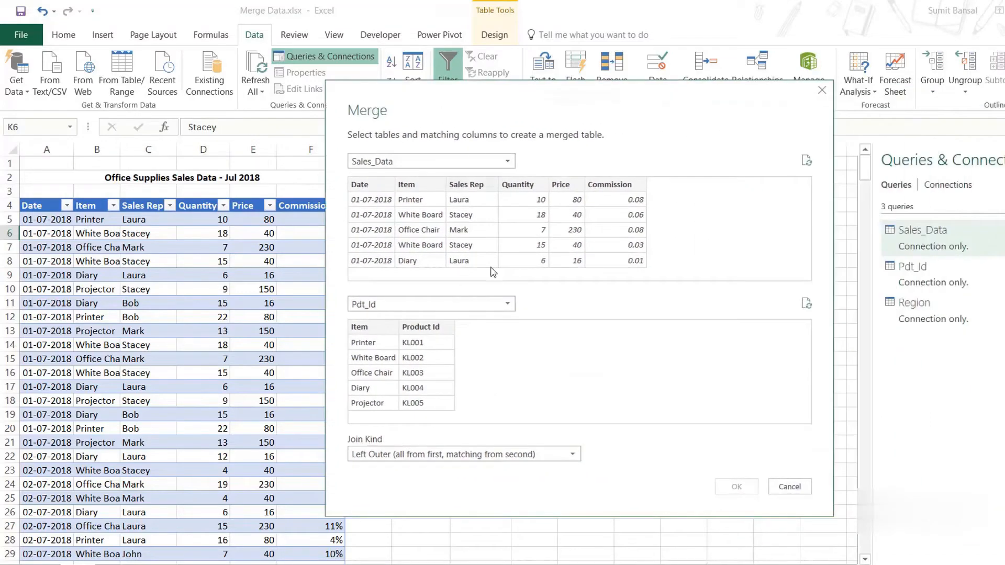
Match Sales_Data and Pdt_Id on their Item columns and create the merge with a Left Outer join
left_click(417, 265)
left_click(376, 328)
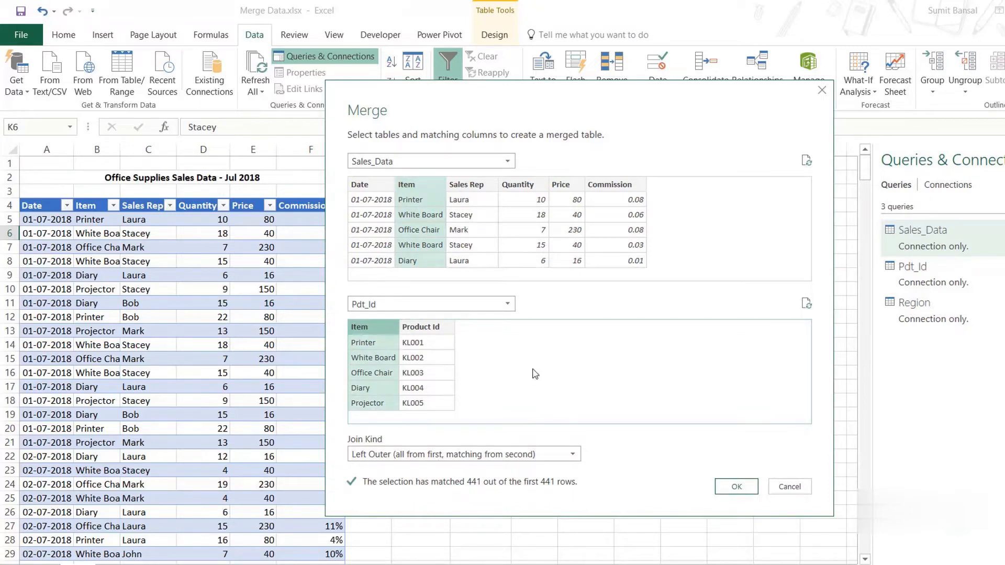
left_click(410, 459)
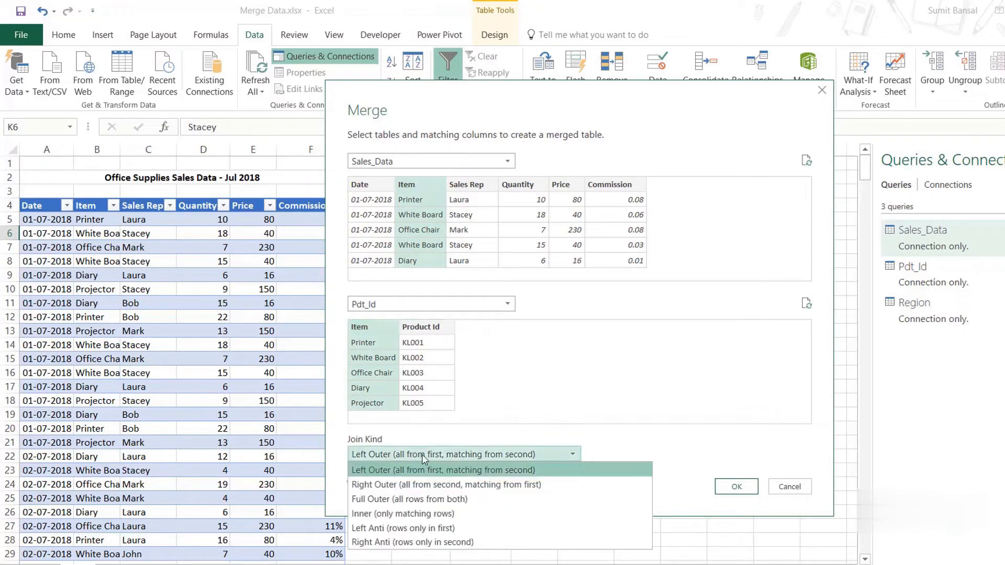
left_click_drag(477, 113, 424, 62)
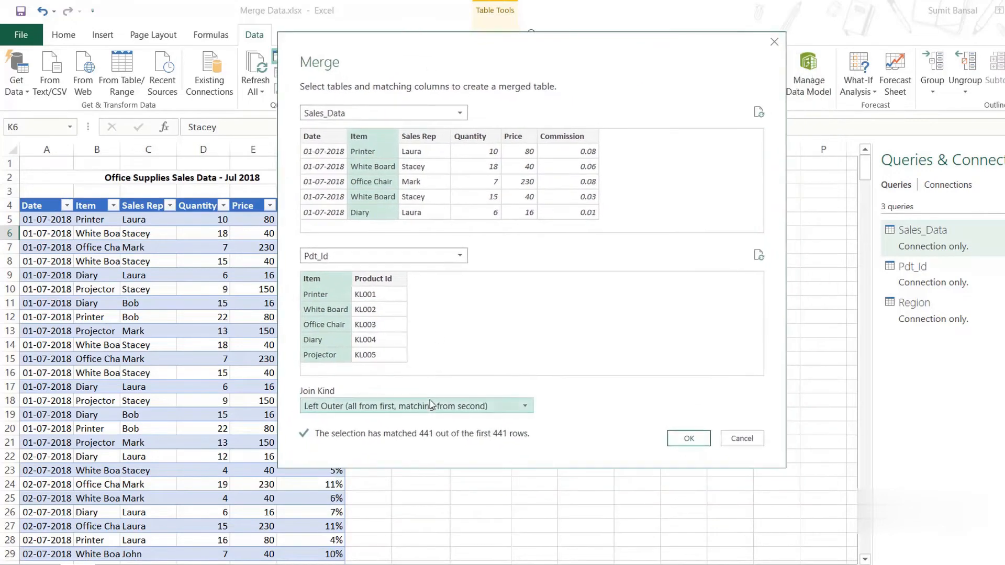
left_click(382, 407)
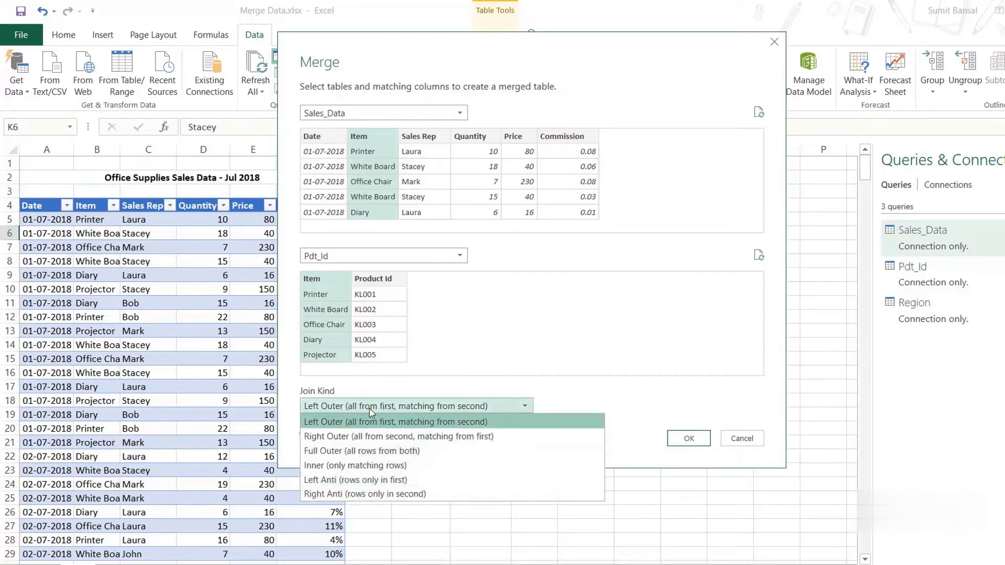
left_click(373, 422)
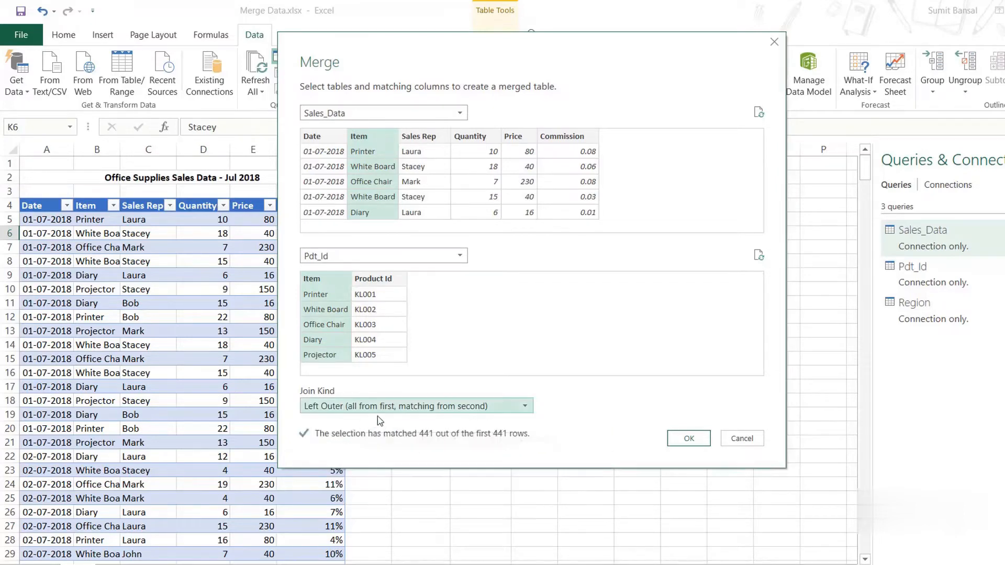
left_click(680, 444)
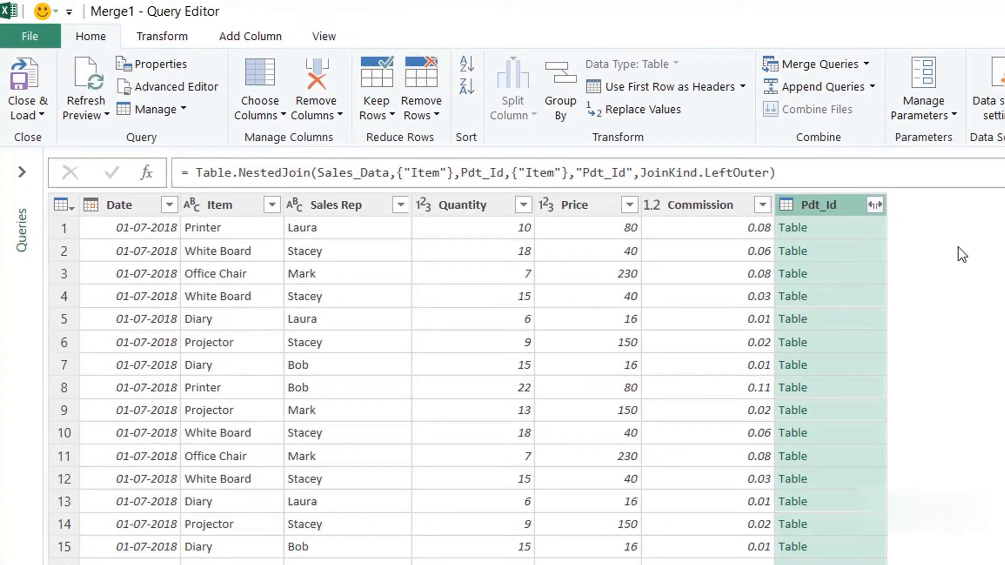
Expand only Product Id from the Pdt_Id column without the original name prefix, and move it directly after Item
left_click(844, 230)
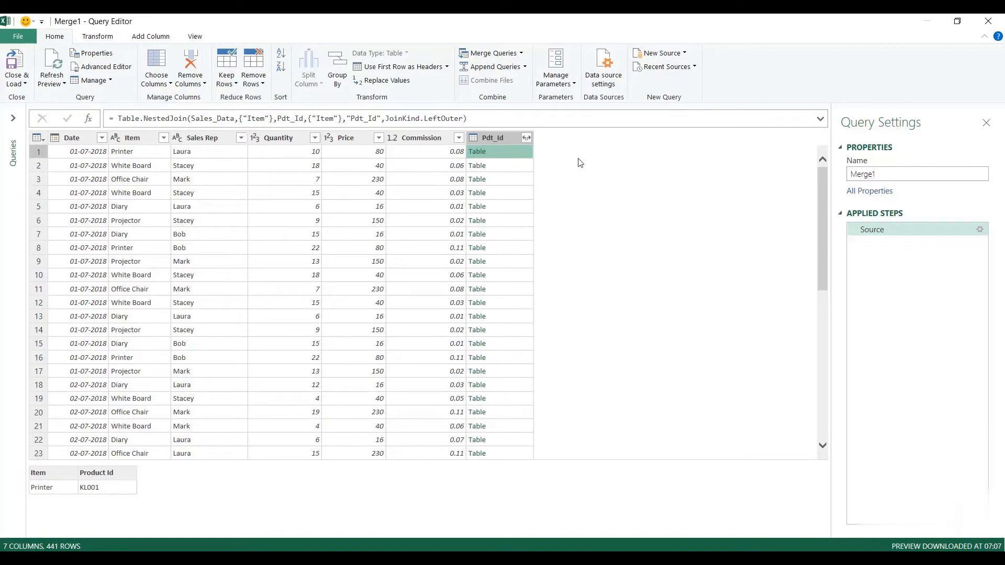
left_click(525, 138)
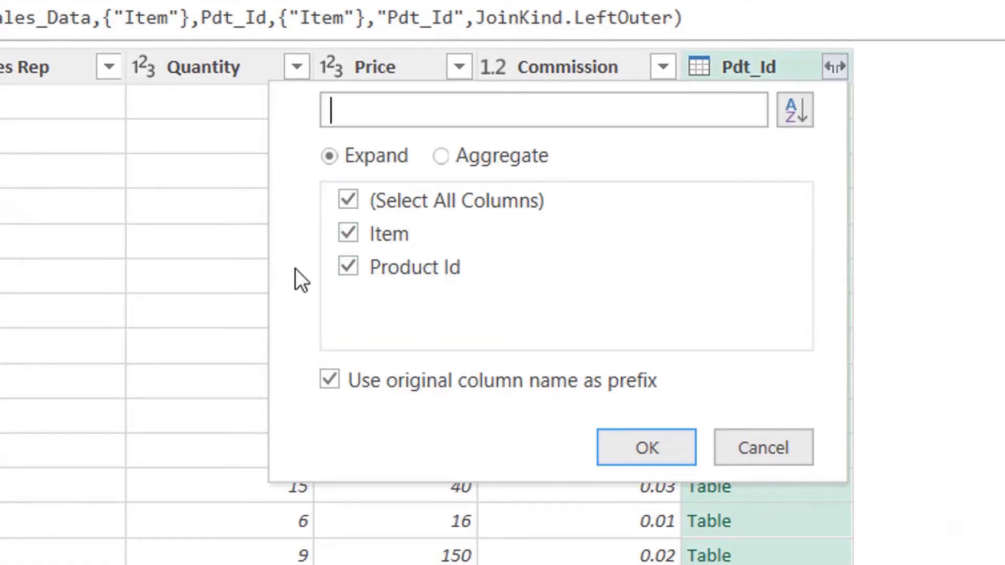
left_click(349, 234)
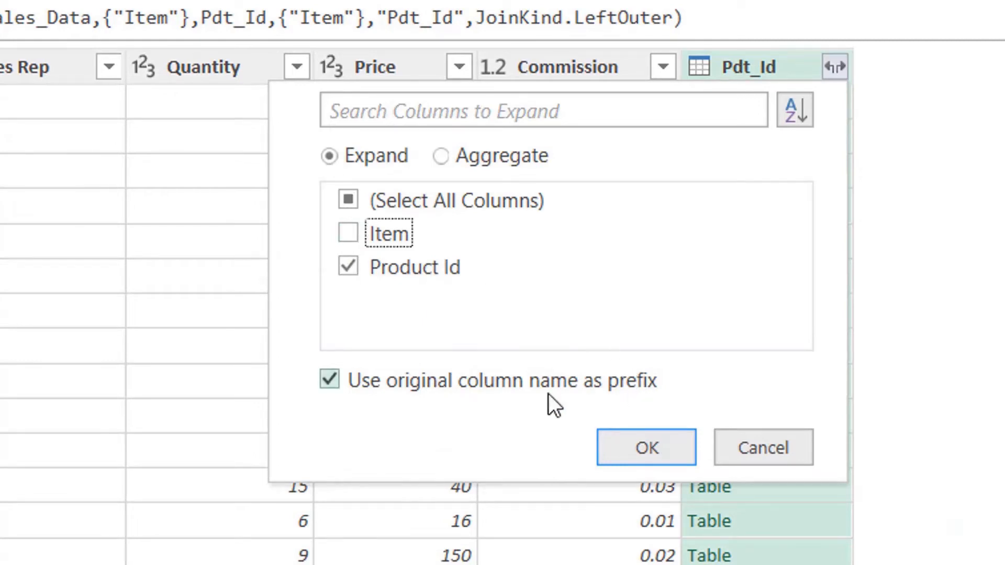
left_click(475, 388)
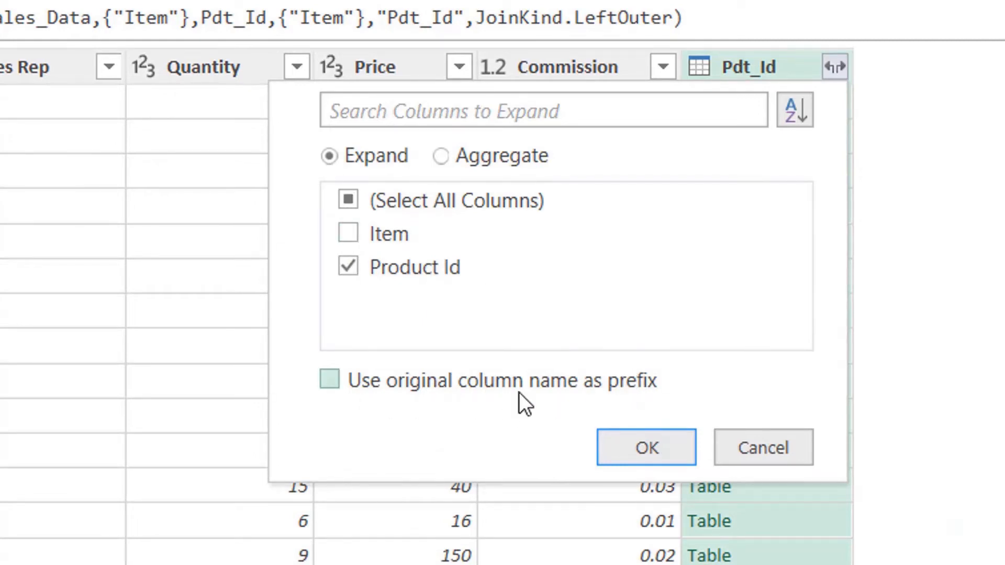
left_click(637, 444)
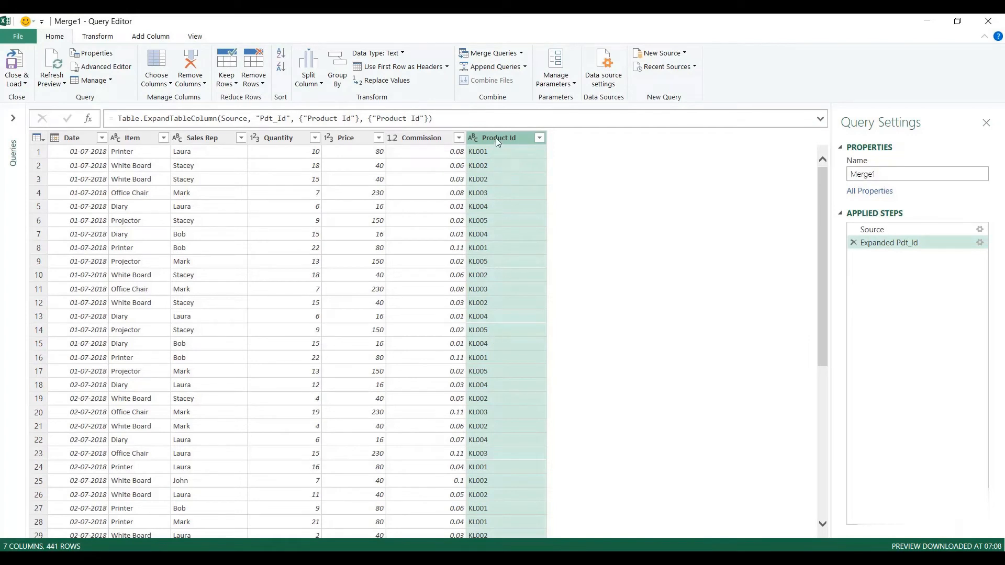
left_click_drag(496, 137, 211, 186)
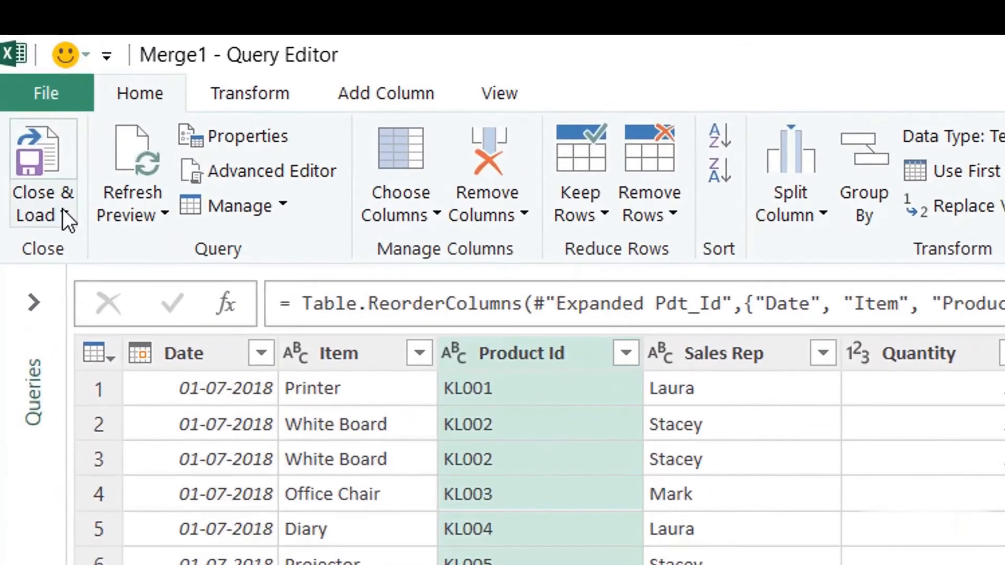
Close the Query Editor and load the Merge1 query with Only Create Connection
left_click(24, 84)
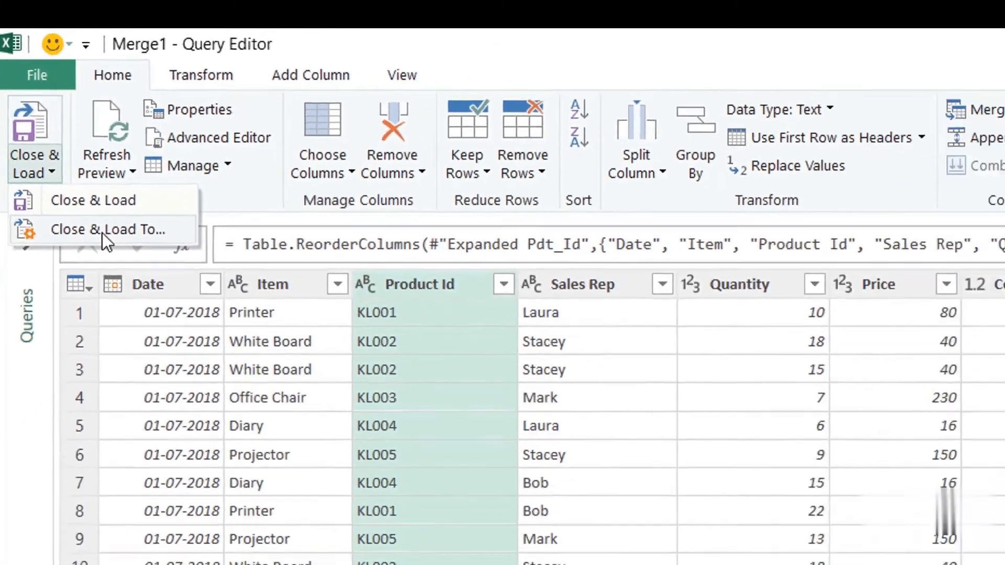
left_click(127, 289)
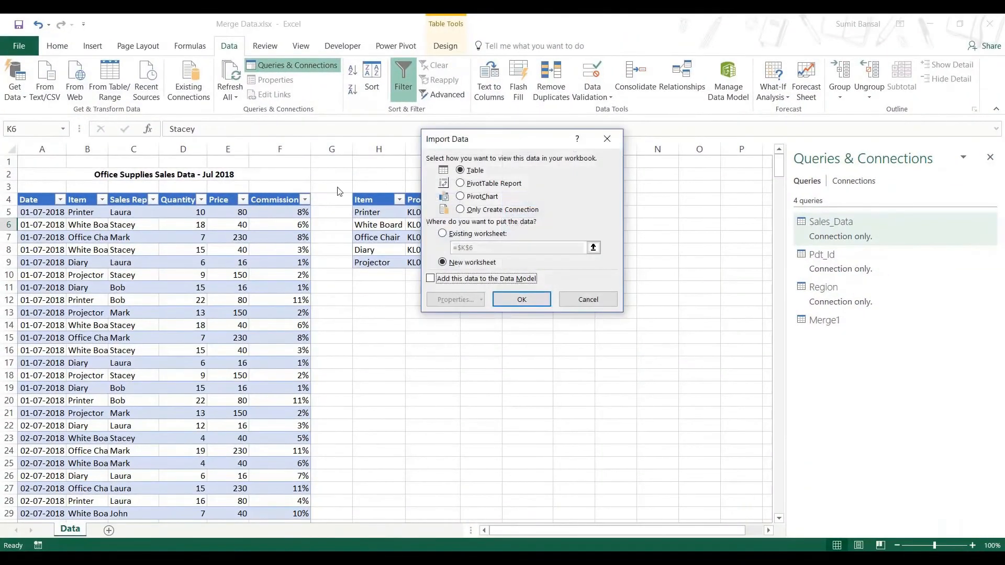
left_click(494, 210)
left_click(521, 306)
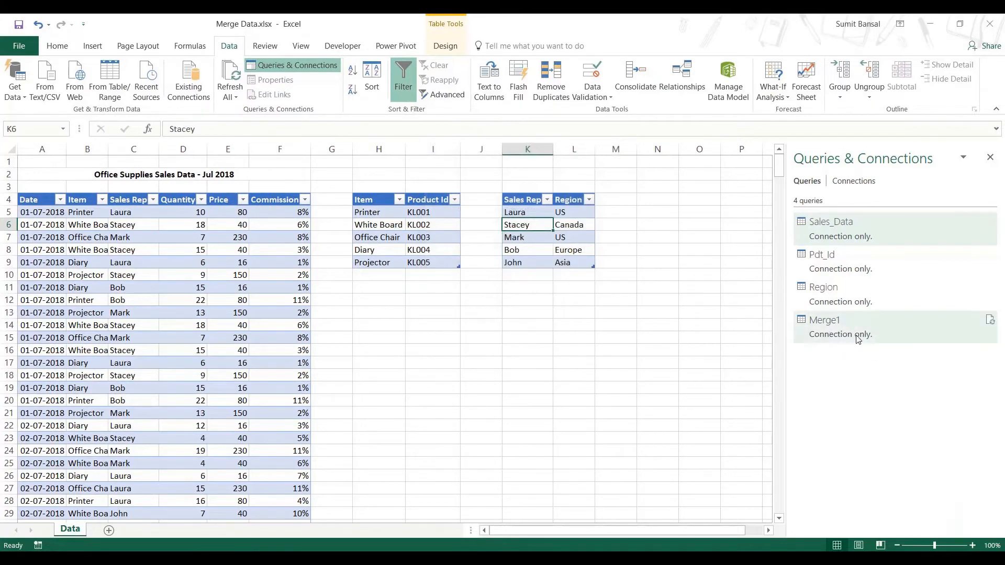
Start another Merge of queries with Merge1 as the first table and Region as the second
mouse_move(852, 341)
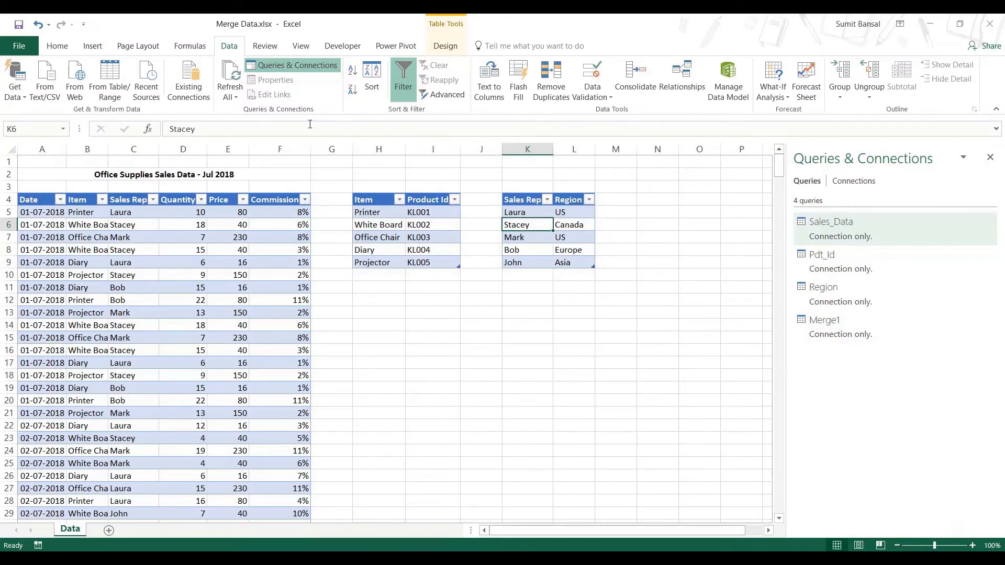
left_click(222, 224)
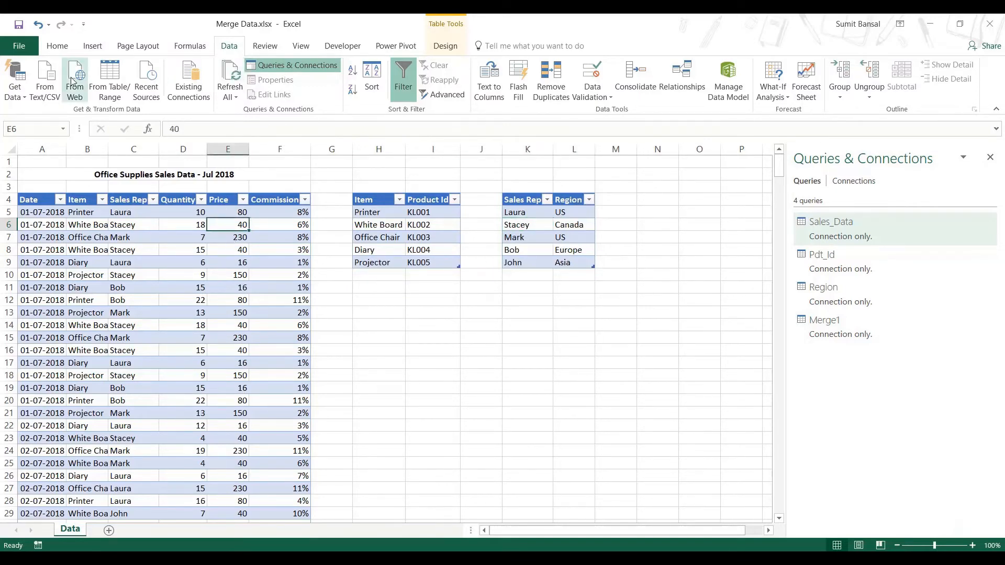
left_click(15, 79)
mouse_move(89, 261)
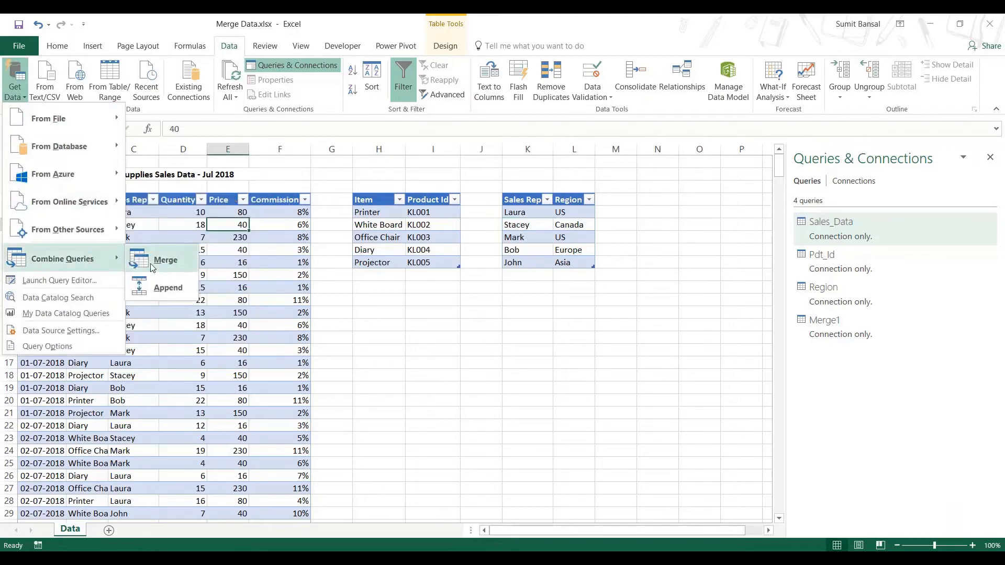
left_click(160, 252)
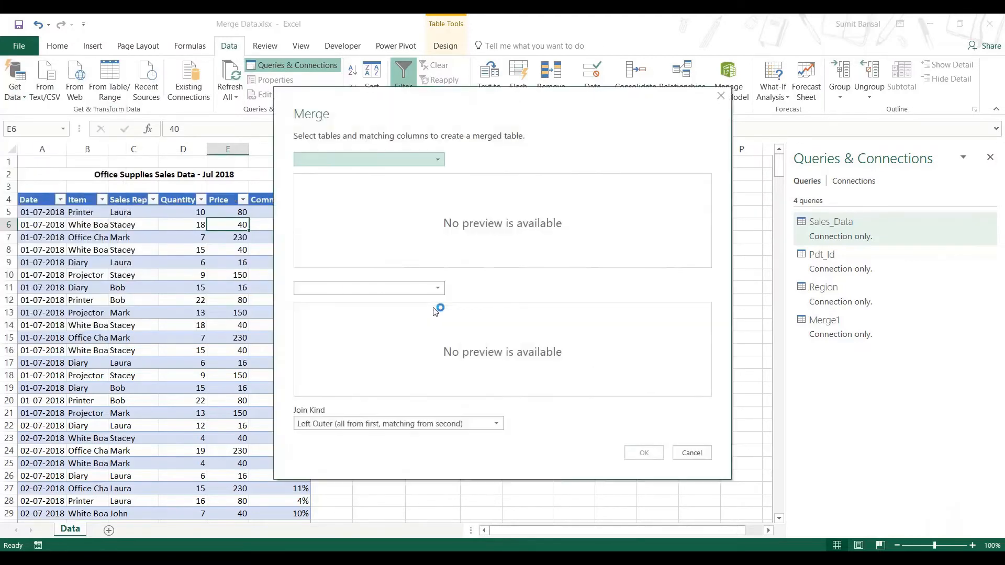
left_click(398, 163)
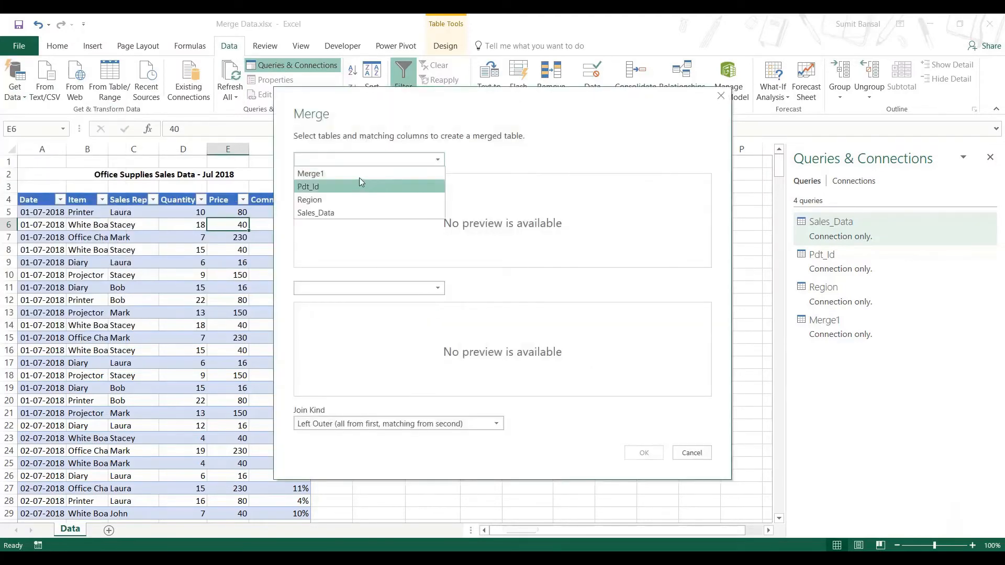
left_click(359, 168)
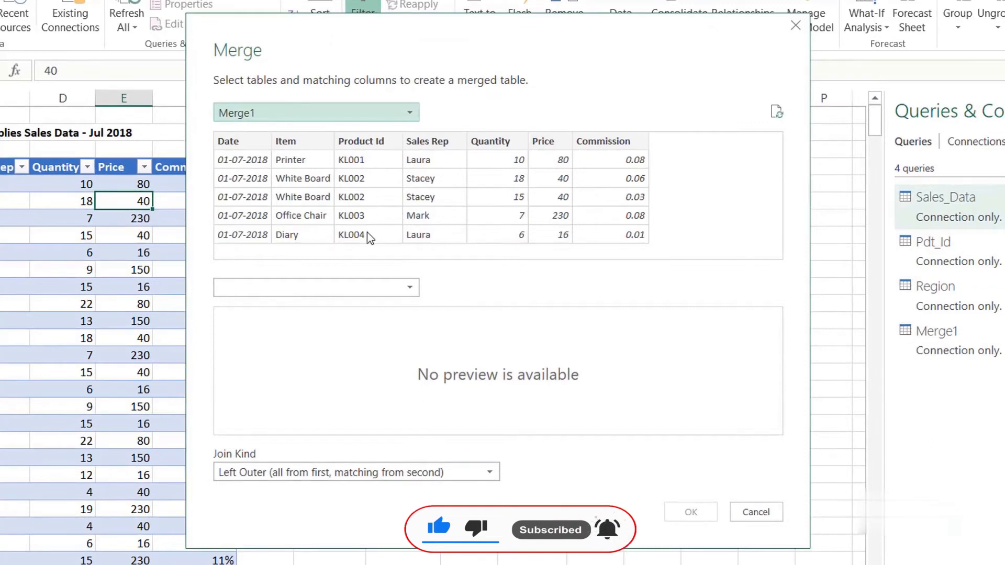
left_click(400, 287)
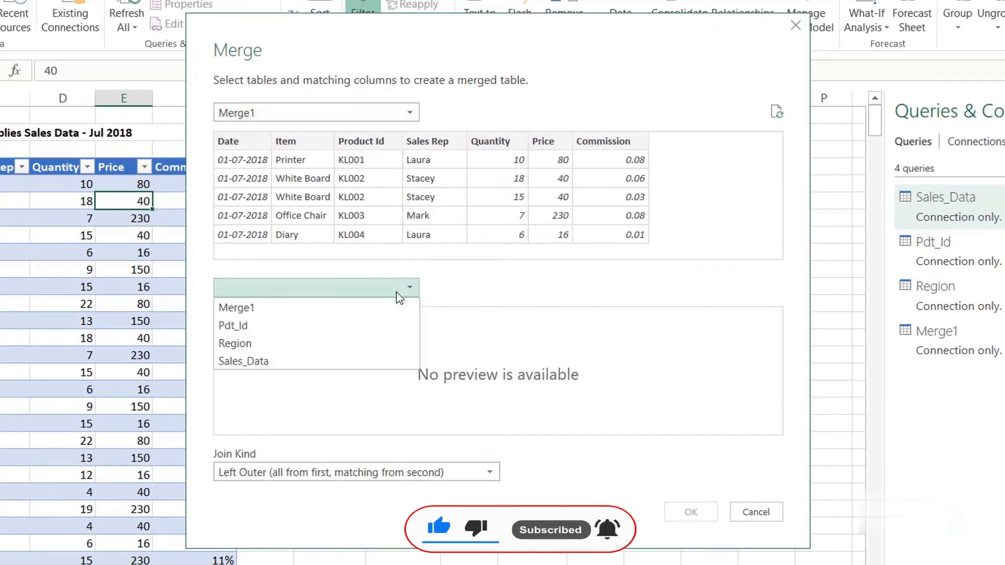
left_click(384, 344)
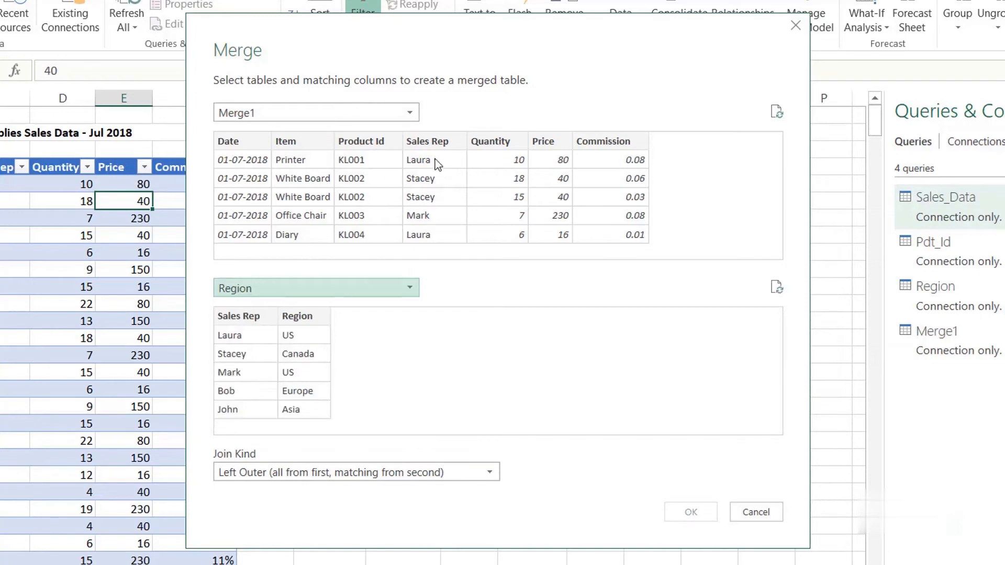
Match Merge1 and Region on their Sales Rep columns and create the merge with the Left Outer join
left_click(438, 145)
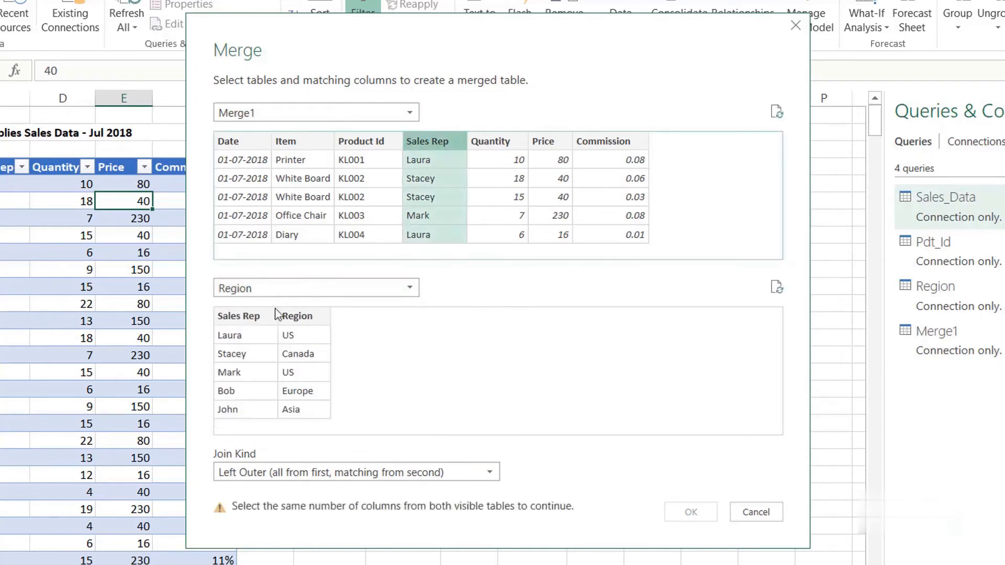
left_click(250, 318)
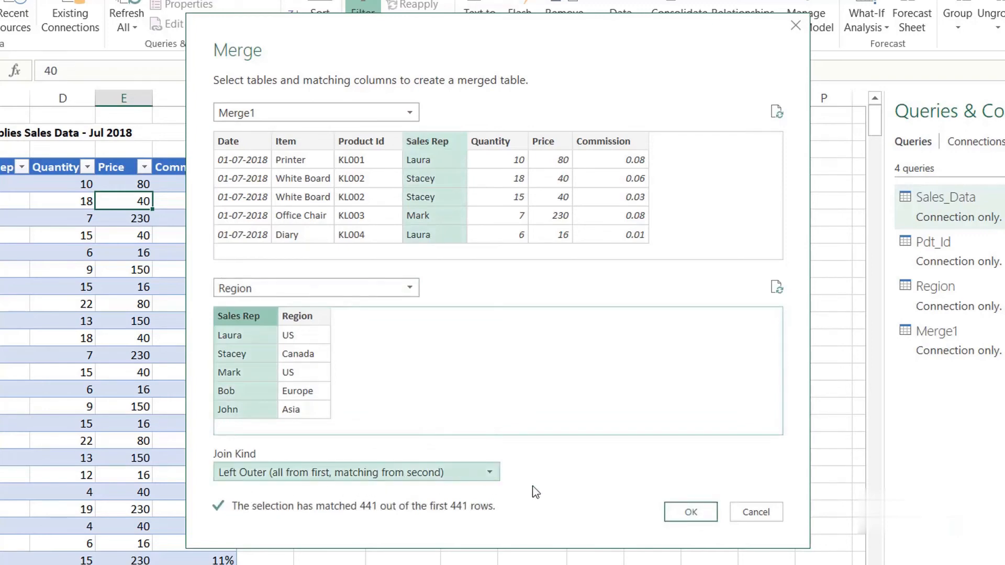
left_click(701, 516)
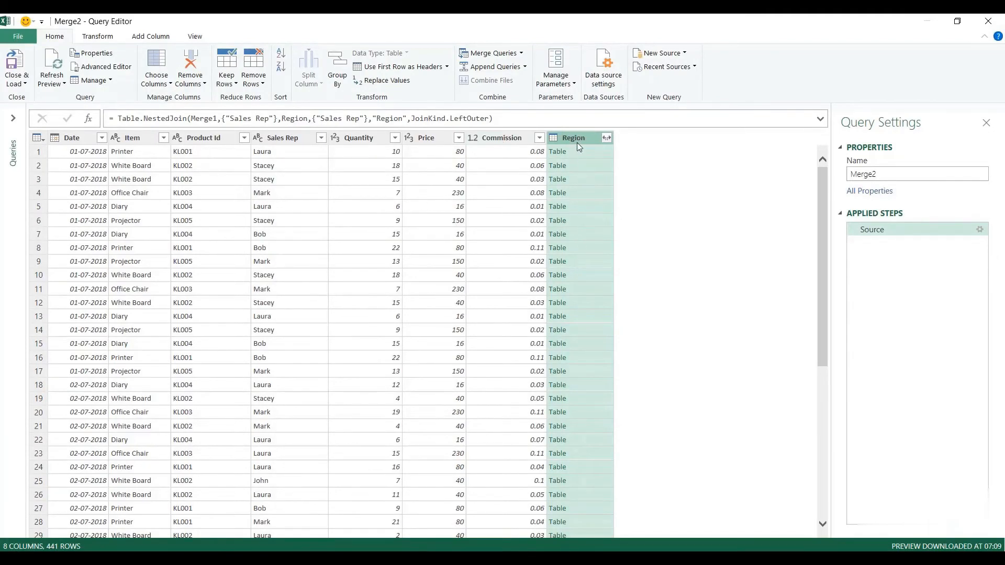
Expand only the Region field from the merged Region column, without the original column name as prefix
left_click(606, 138)
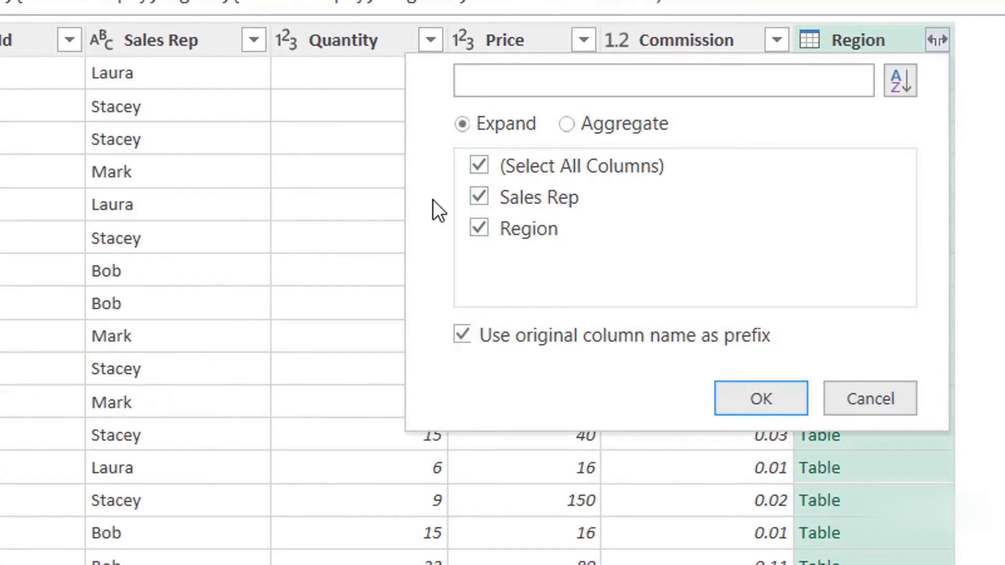
left_click(476, 199)
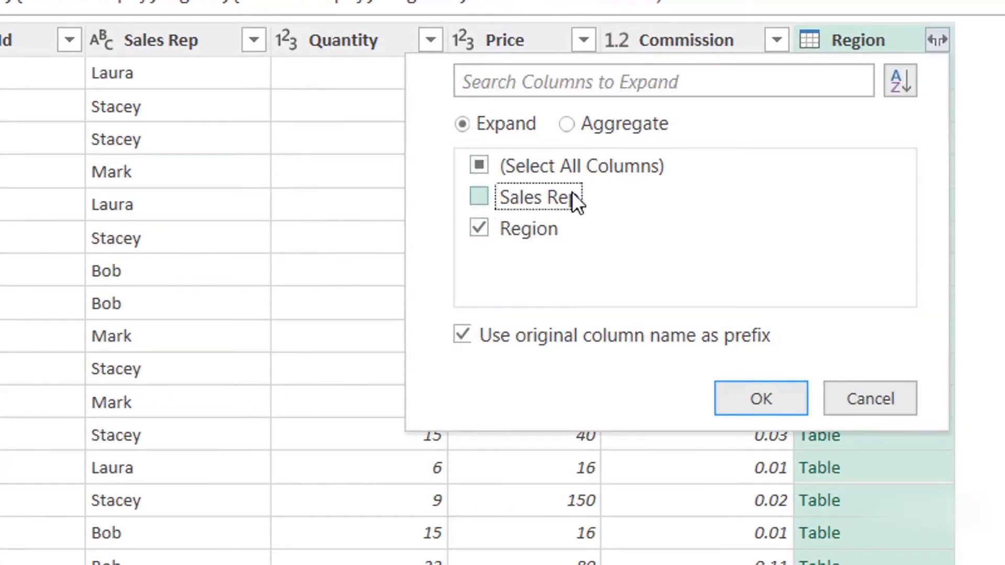
left_click(479, 338)
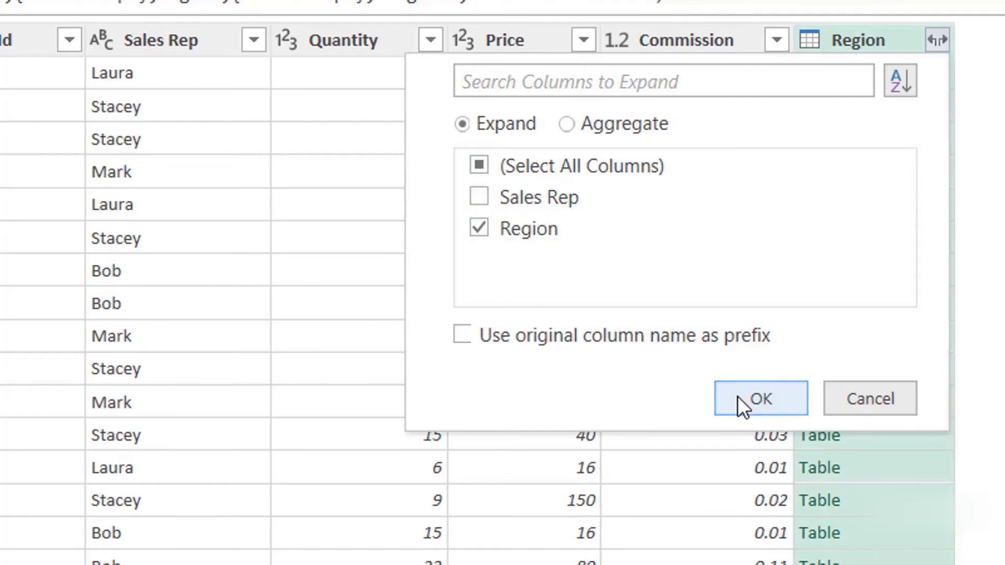
left_click(738, 397)
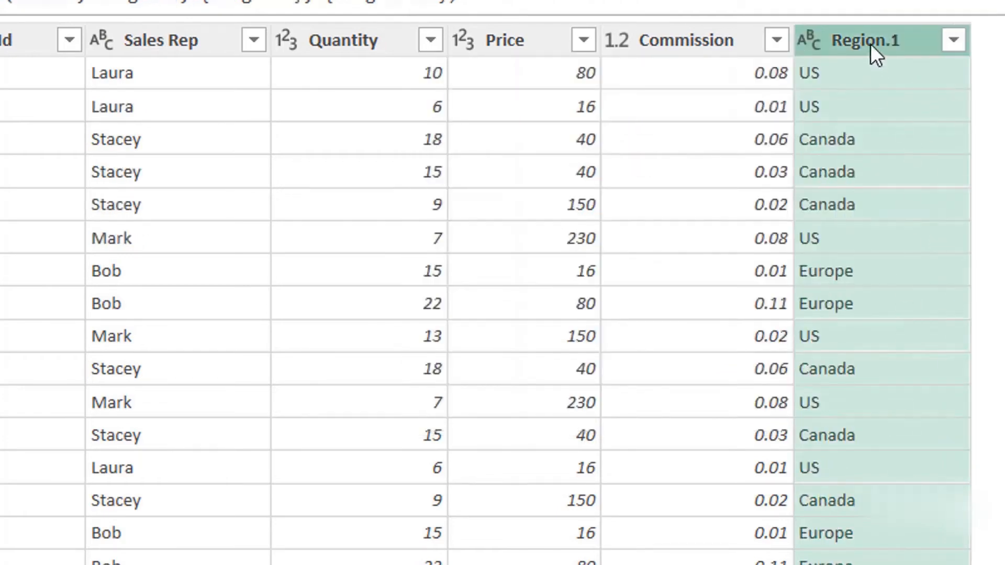
Move the expanded region column directly after Sales Rep and rename it Region
left_click_drag(871, 43, 329, 41)
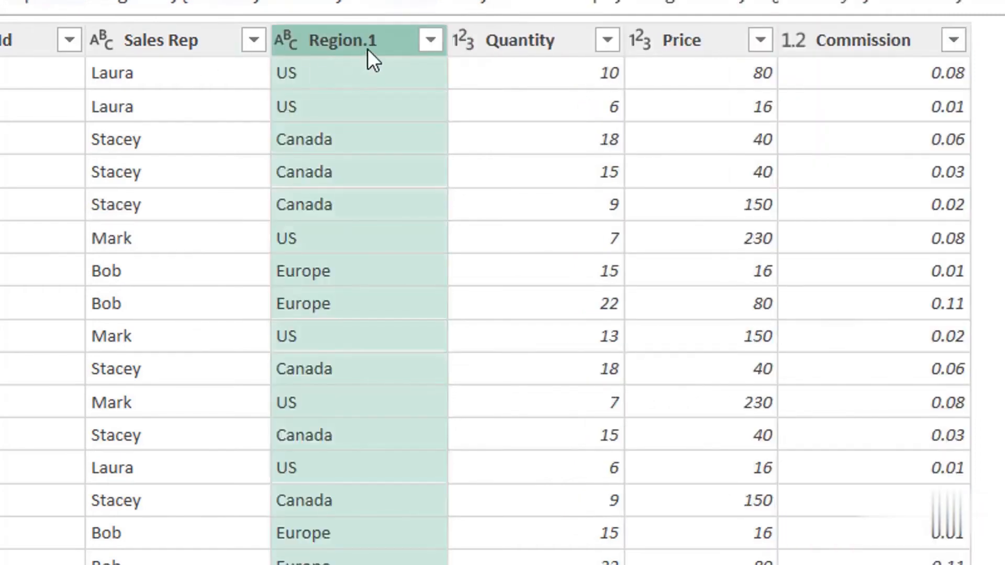
double_click(367, 49)
type("Region")
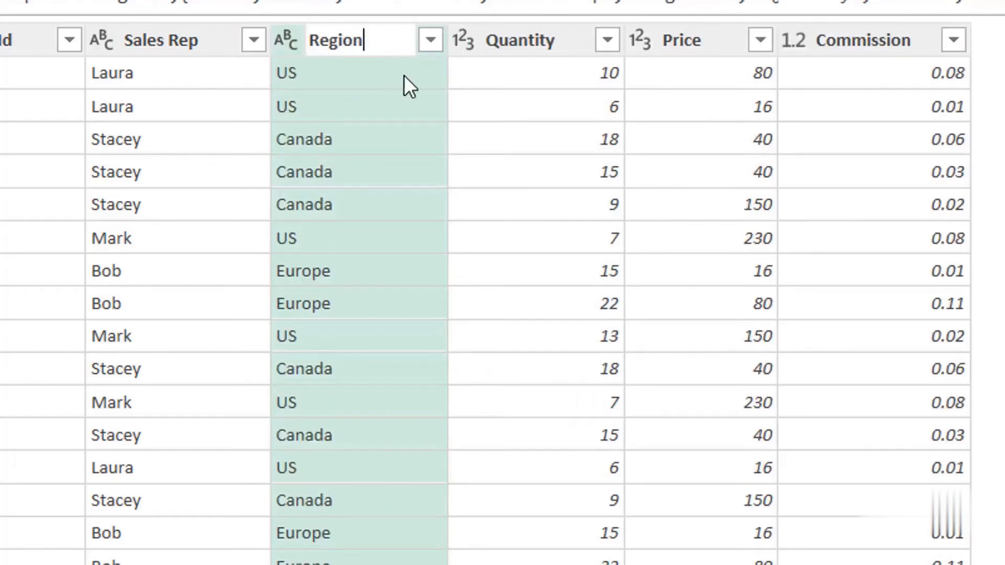
key("Return")
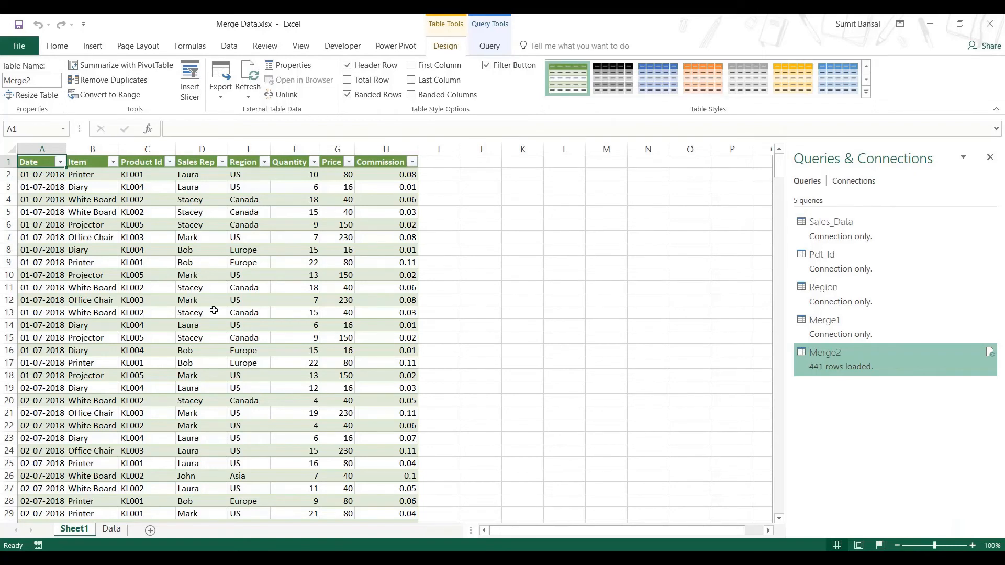
Create a PivotTable from the Merge2 table on a new worksheet and close the queries and connections pane
left_click(195, 241)
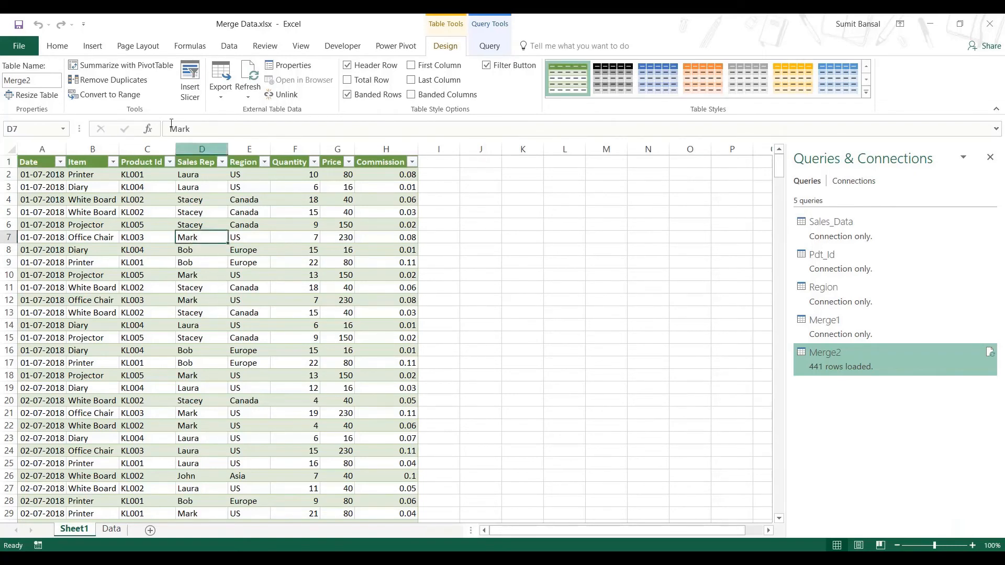
left_click(92, 46)
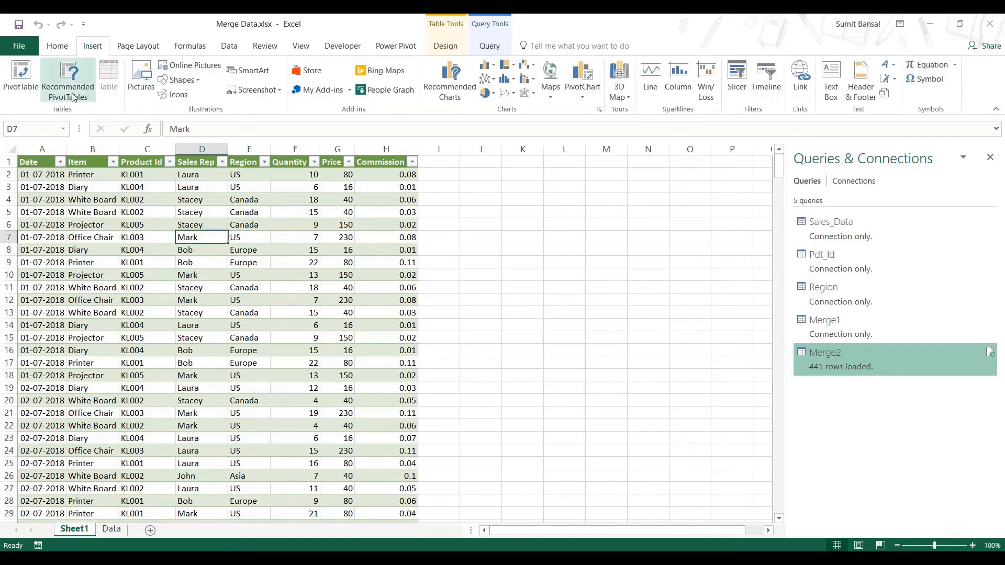
left_click(34, 87)
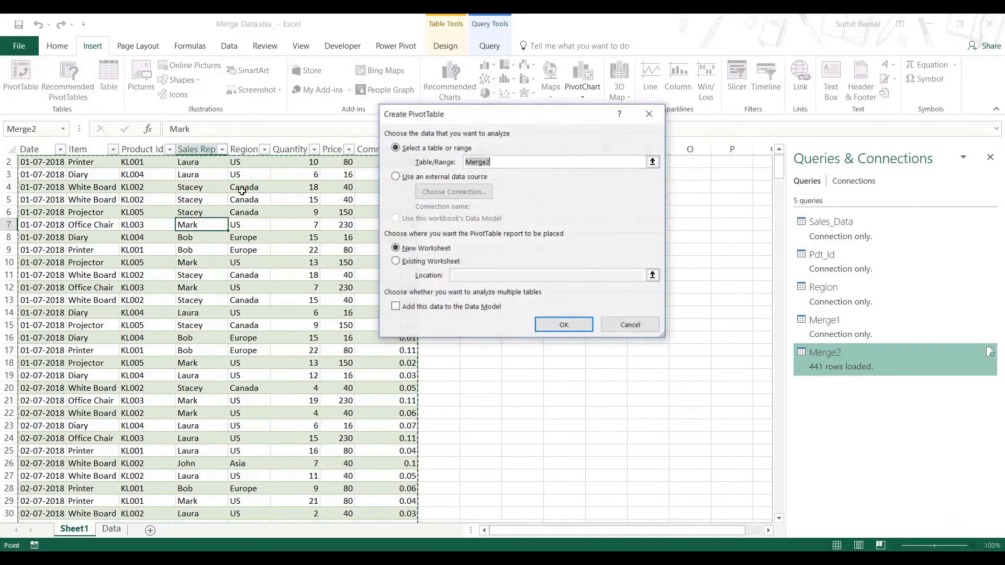
left_click(566, 325)
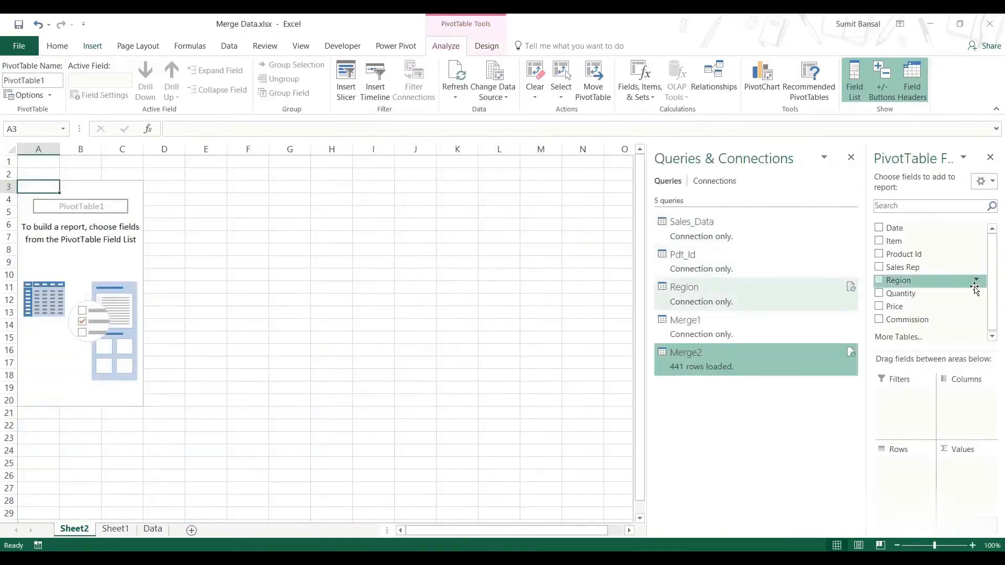
left_click(851, 158)
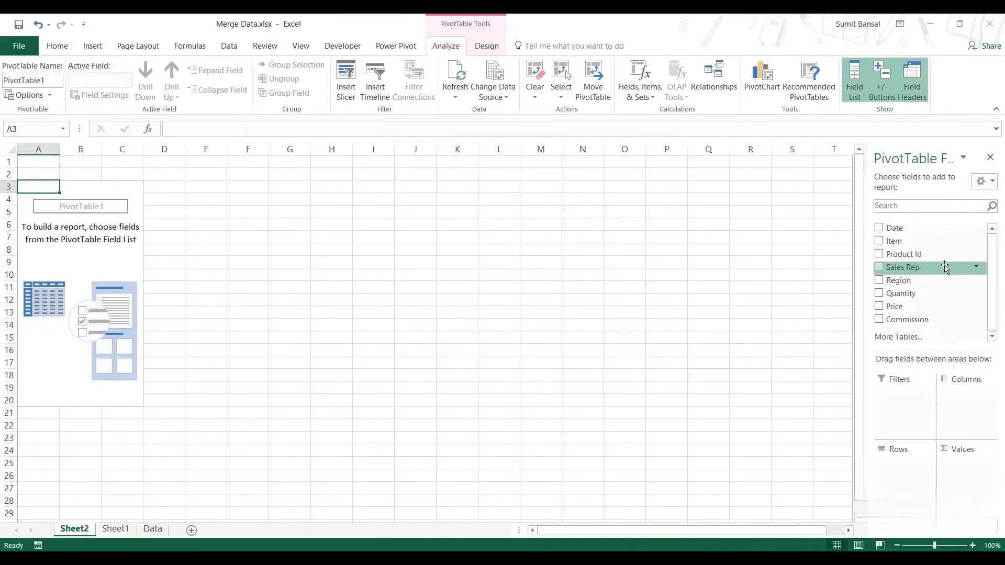
Lay out the PivotTable with Product Id as rows and the sum of Quantity as values
left_click_drag(911, 260, 908, 471)
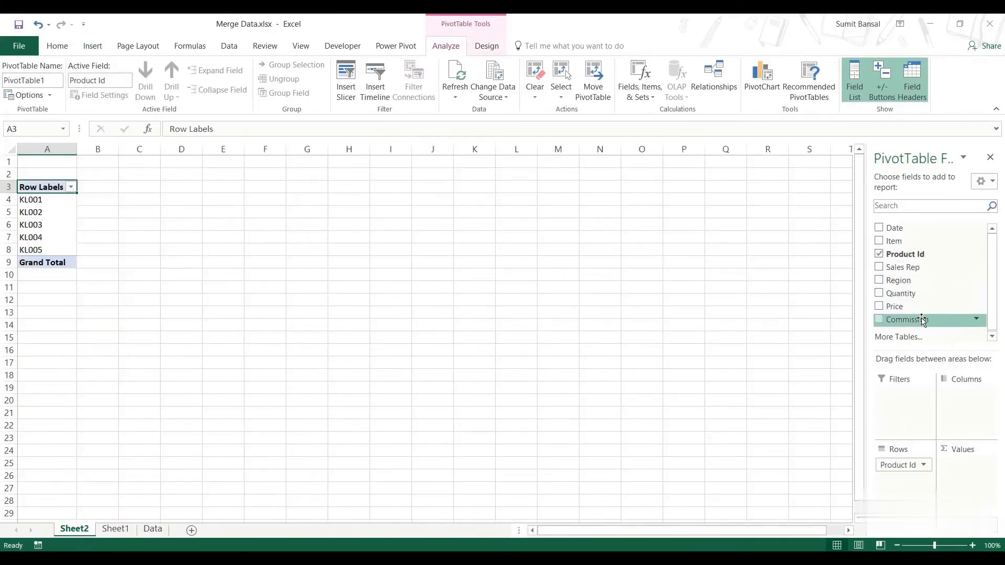
left_click_drag(953, 292, 977, 480)
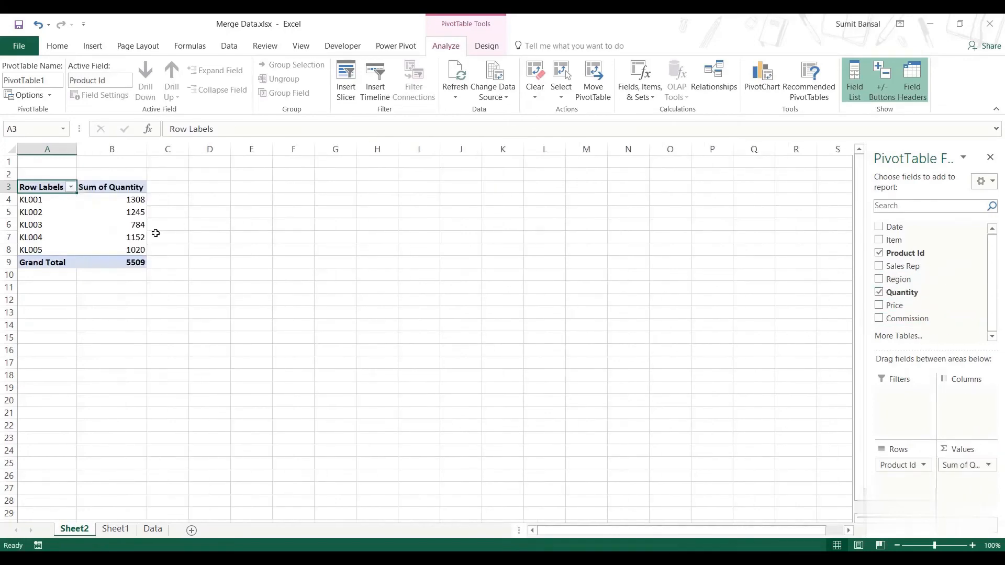
Review the merged table on Sheet1 and the source tables on the Data sheet, ending on the PivotTable in Sheet2
left_click(115, 531)
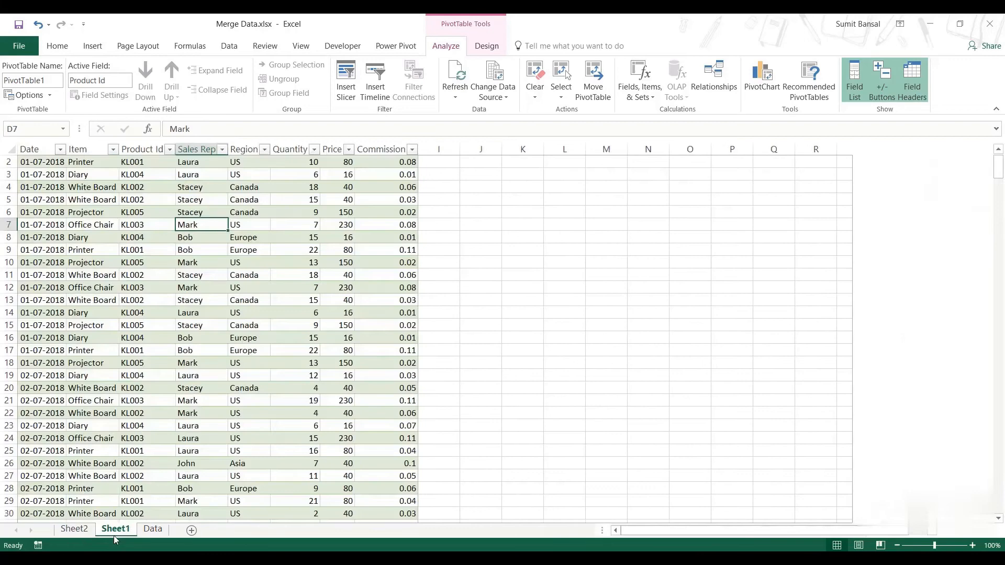
left_click(151, 529)
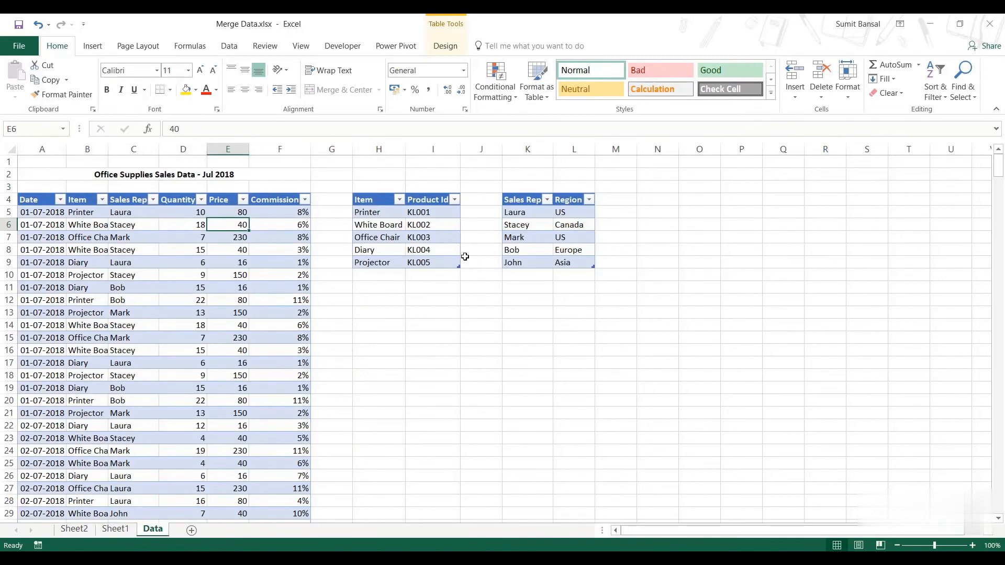
left_click(73, 530)
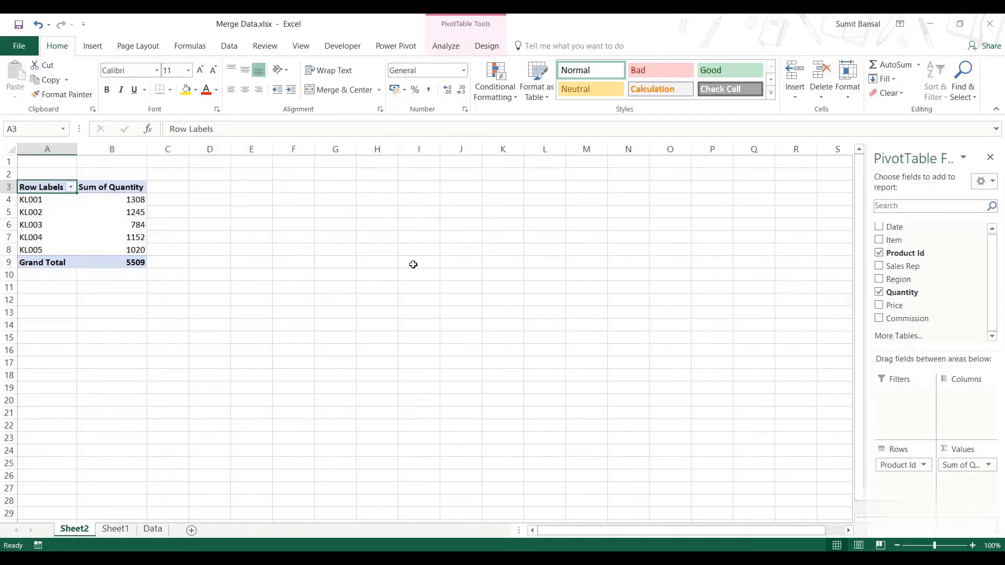
Rearrange the PivotTable to show the sum of Quantity by Region, with Item nested under Region in the rows
left_click_drag(909, 466, 905, 304)
left_click_drag(958, 465, 905, 484)
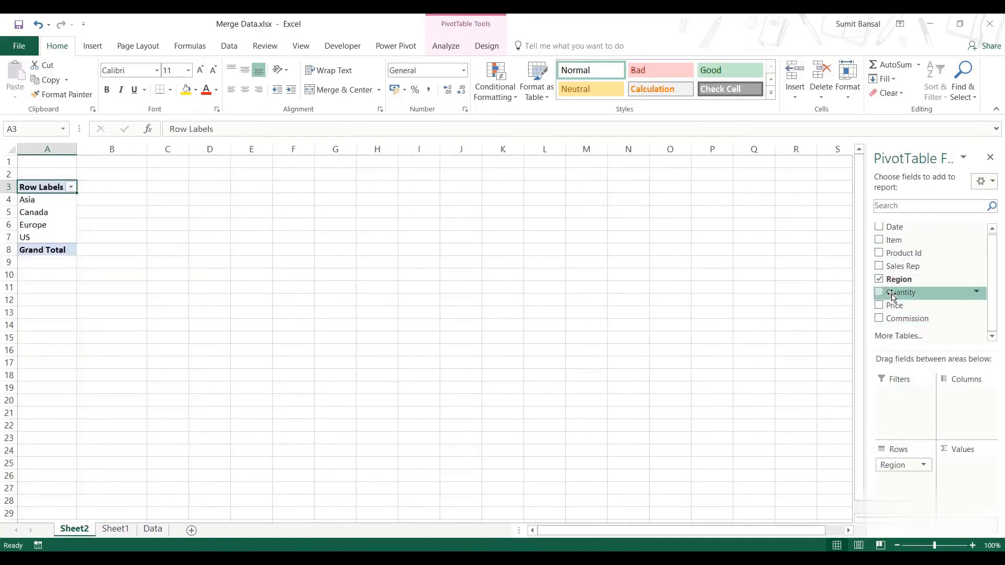
left_click_drag(900, 292, 968, 478)
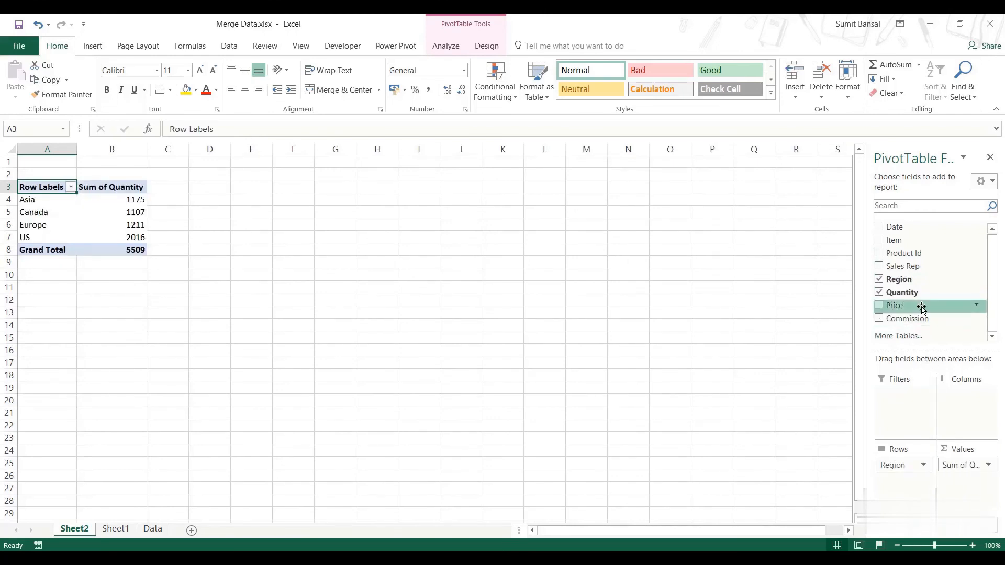
left_click_drag(900, 240, 903, 481)
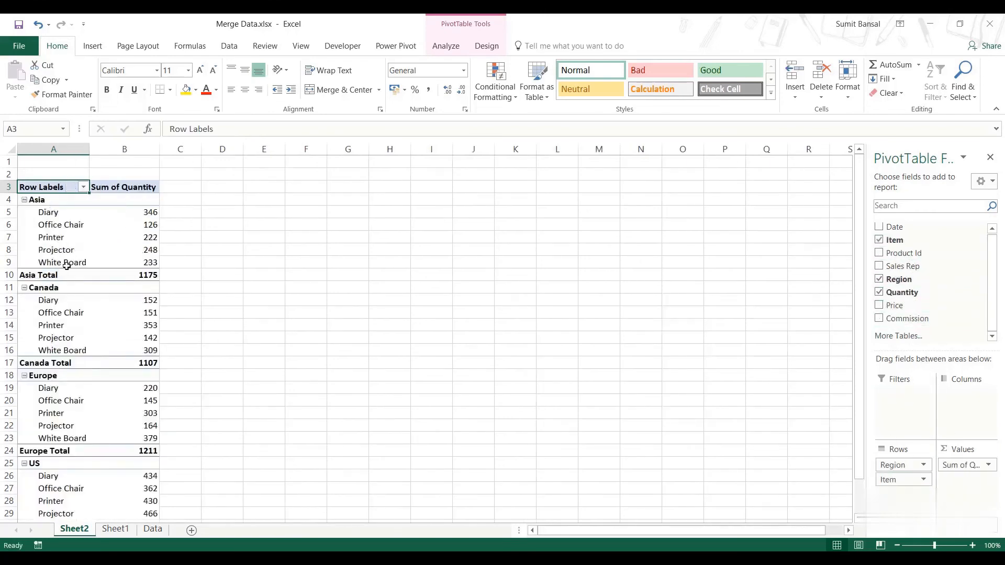